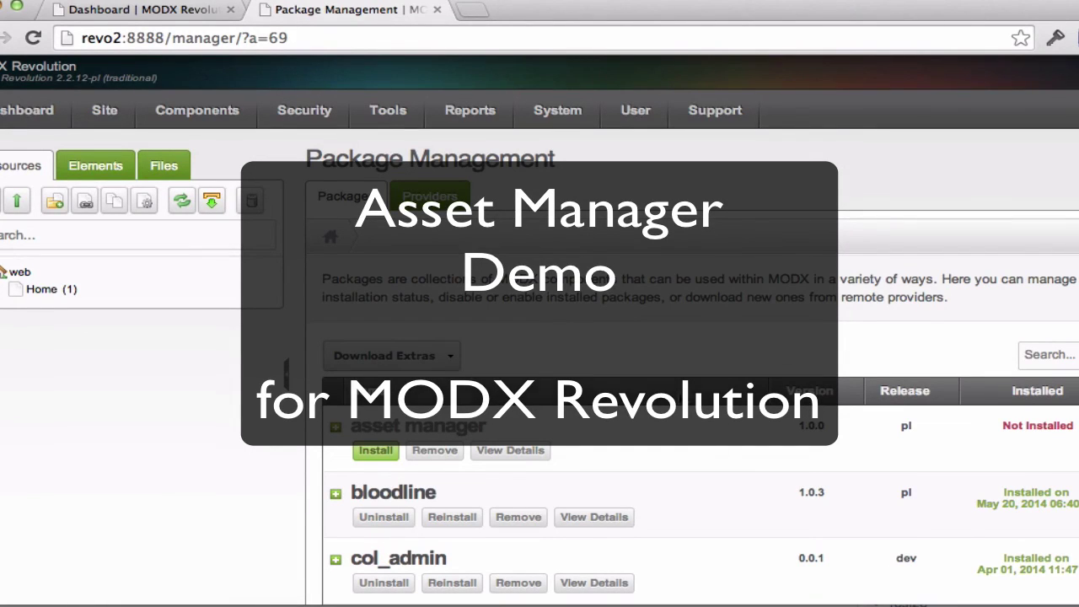
- Install the asset manager 1.0.0 package from Package Management
click(376, 450)
scroll(387, 448, down, 4)
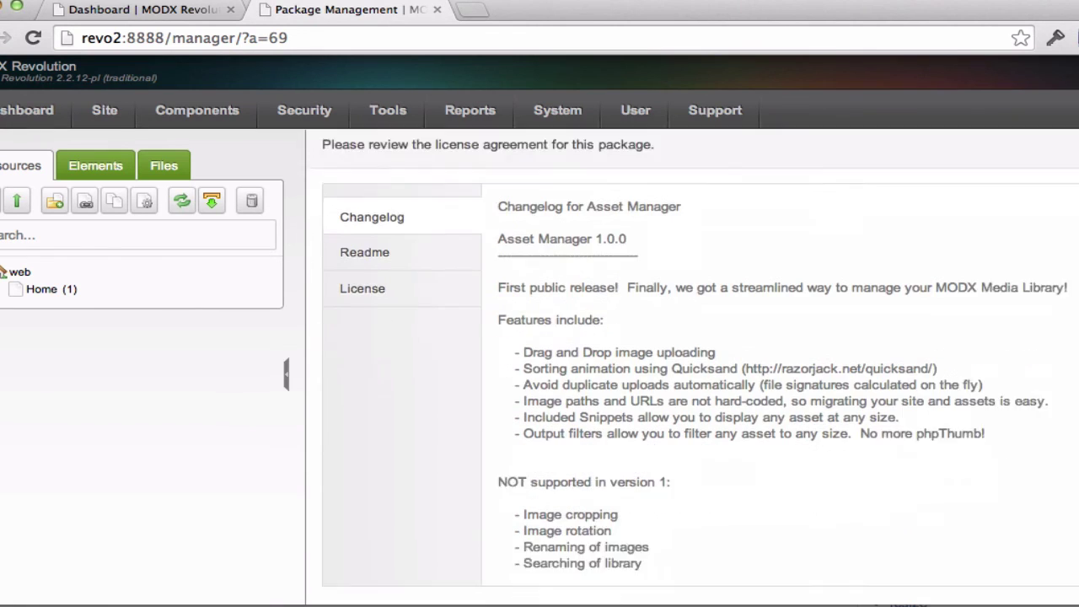
scroll(691, 360, down, 1)
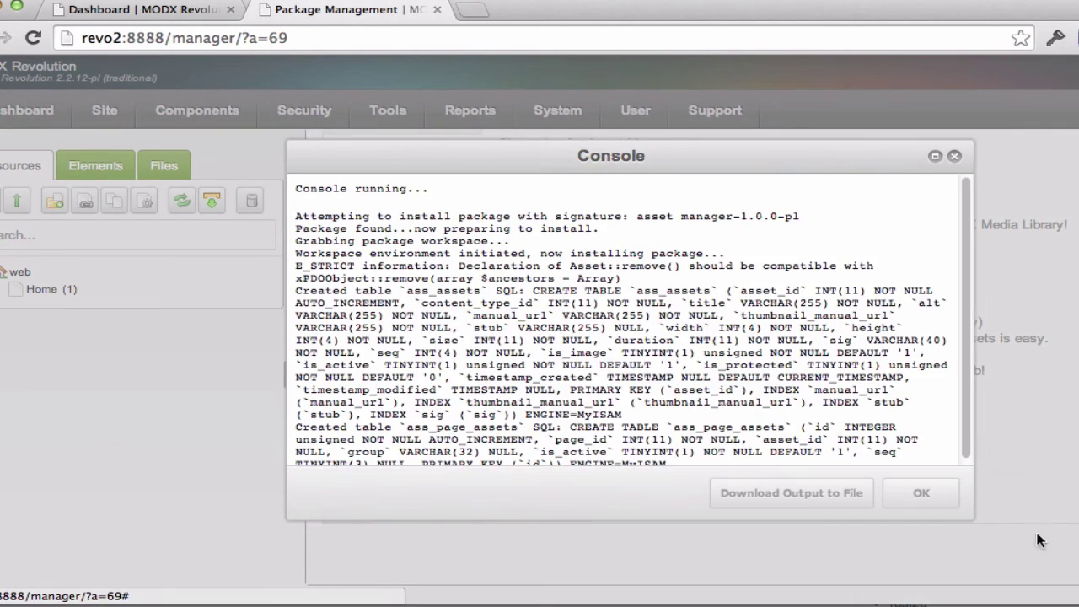
- Close the installation console and show the Home resource's Assets tab with its upload area
click(913, 504)
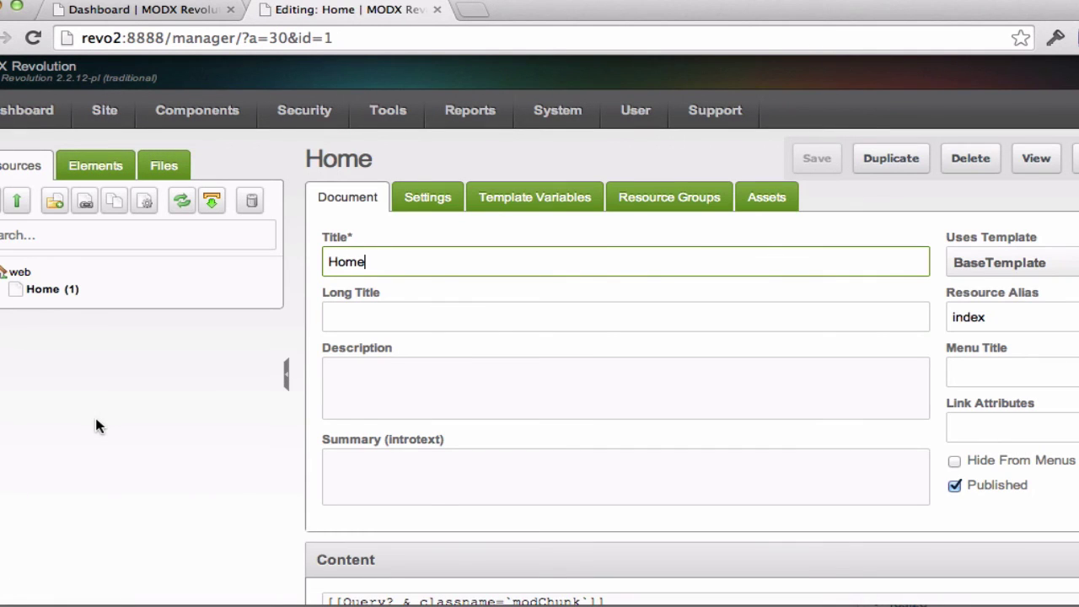
click(775, 211)
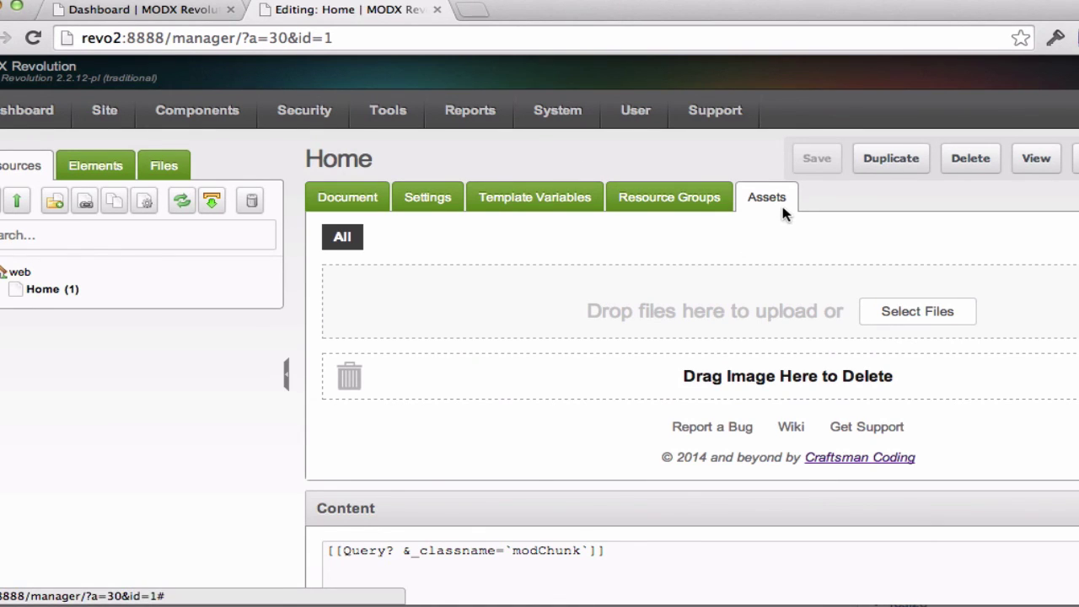
- Upload IMG_7343.jpg and IMG_7350.jpg from the pics folder via Select Files
click(965, 313)
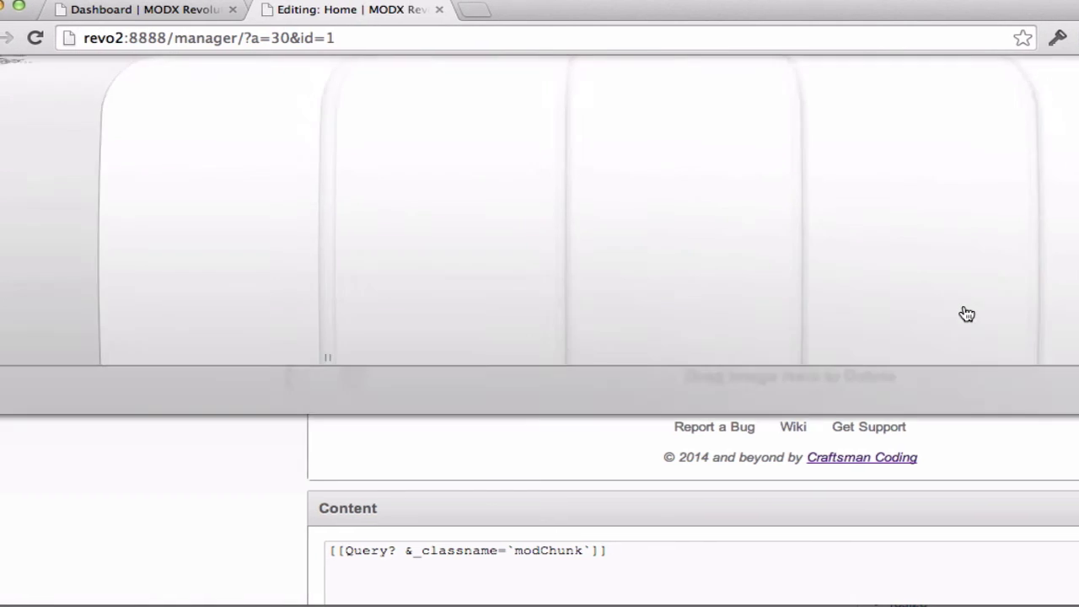
click(222, 106)
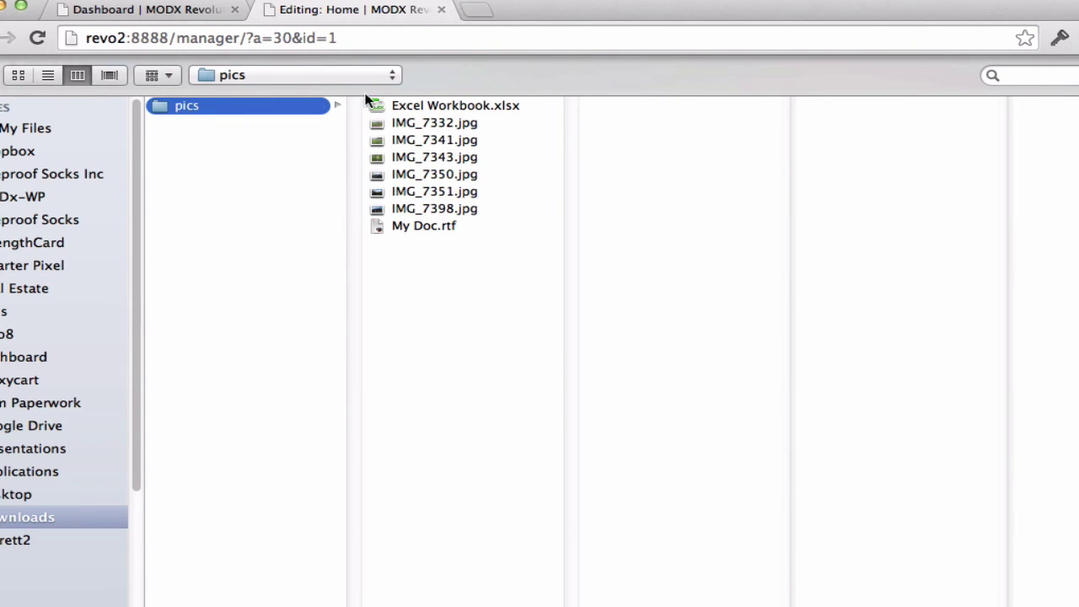
click(410, 160)
shift+click(416, 175)
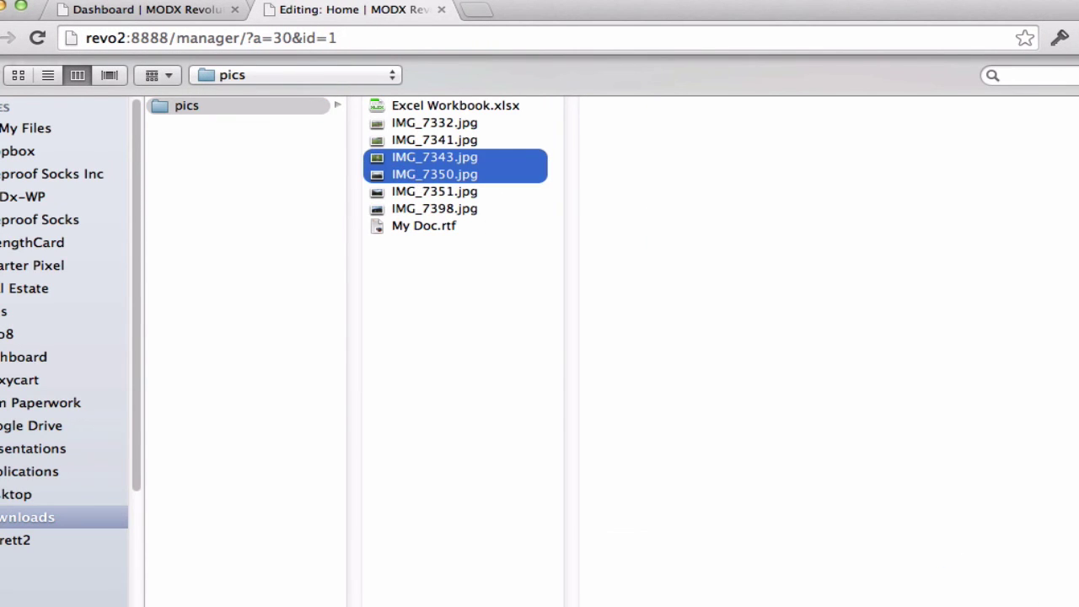
key(Return)
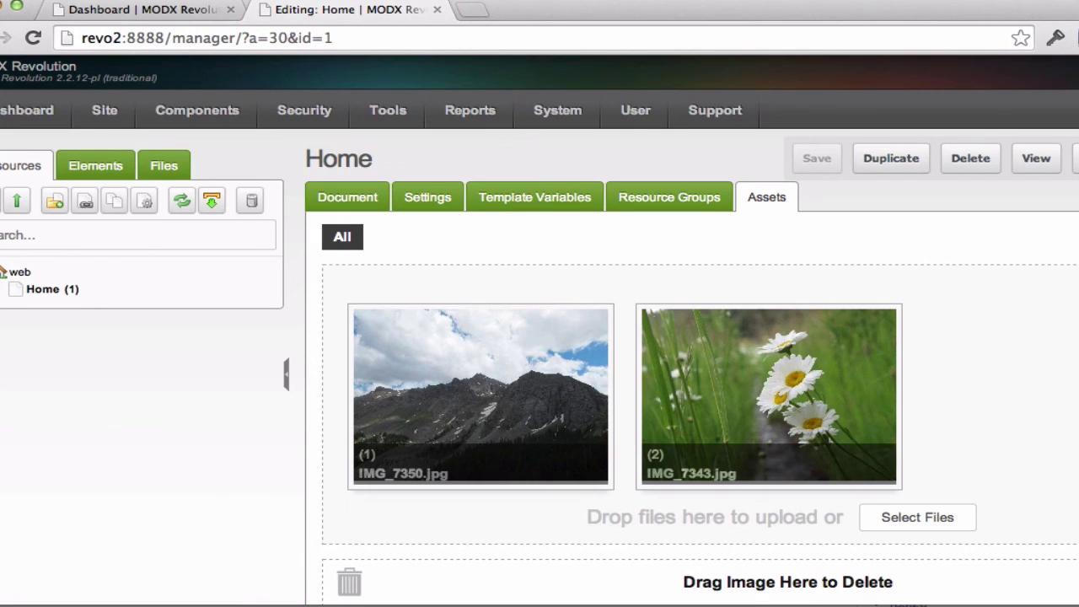
- Drag three files from Finder, from My Doc.rtf up to IMG_7351.jpg, onto the Assets drop zone
key(super+Tab)
key(super+Tab)
key(super+Tab)
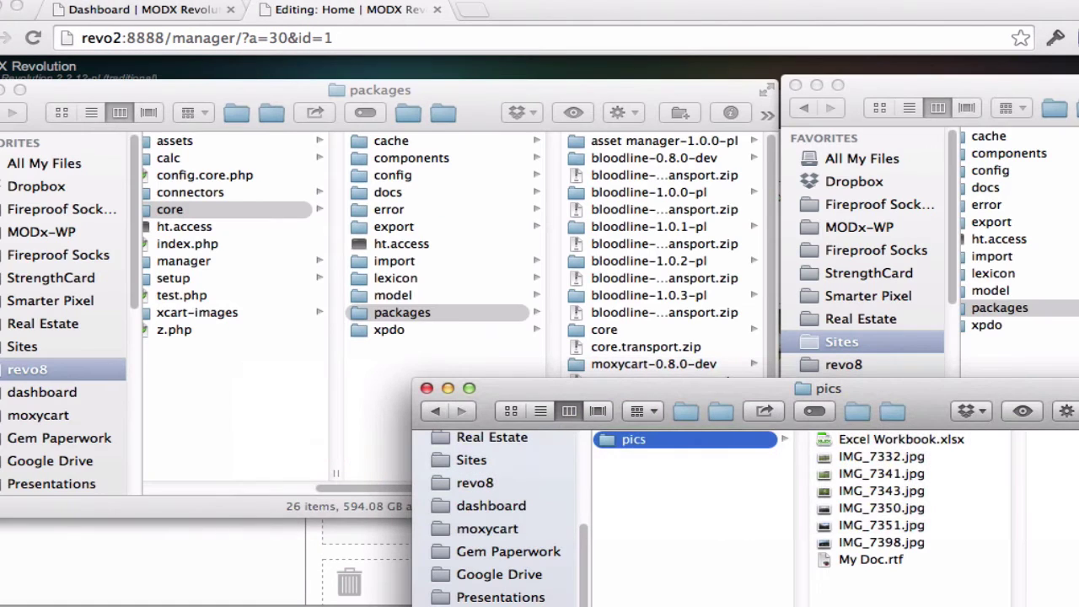
click(857, 559)
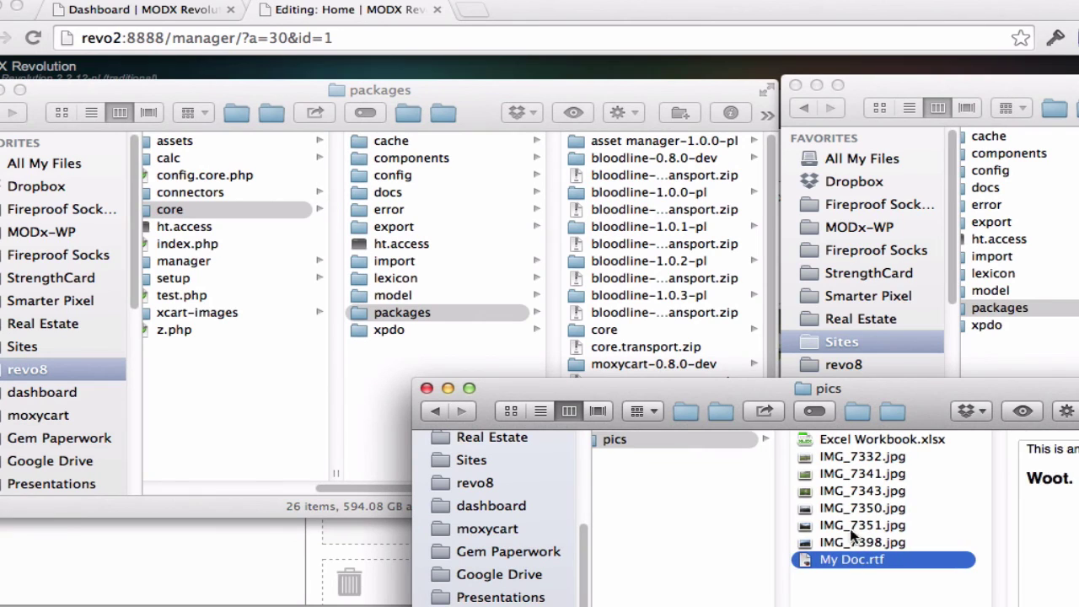
shift+click(841, 523)
drag(807, 529, 952, 397)
key(super+Tab)
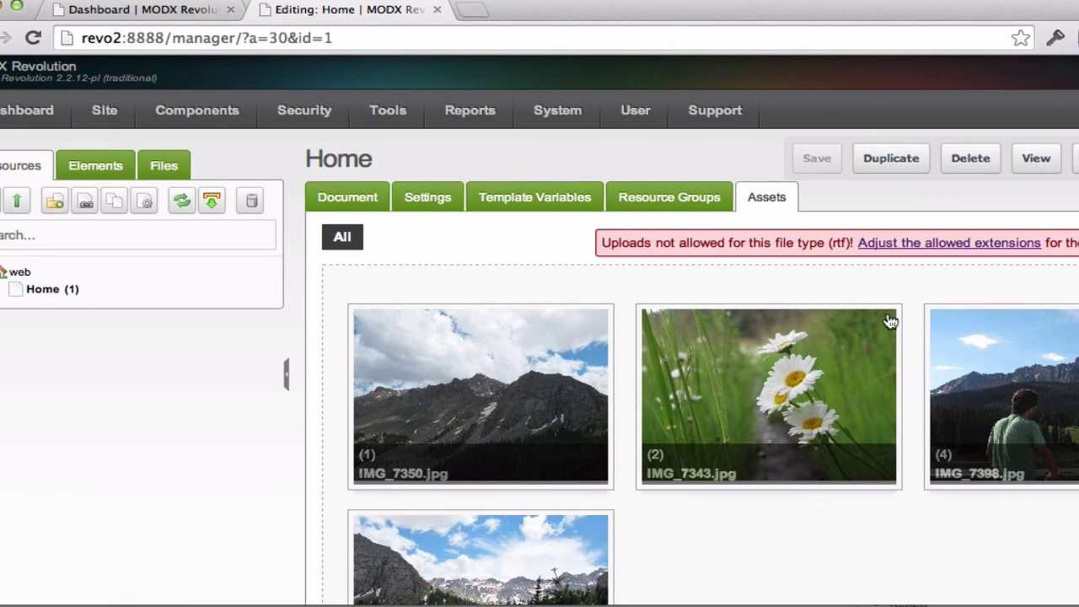
- Filter system settings by 'upload' and add rtf to the Uploadable File Types (upload_files) list
scroll(826, 437, down, 2)
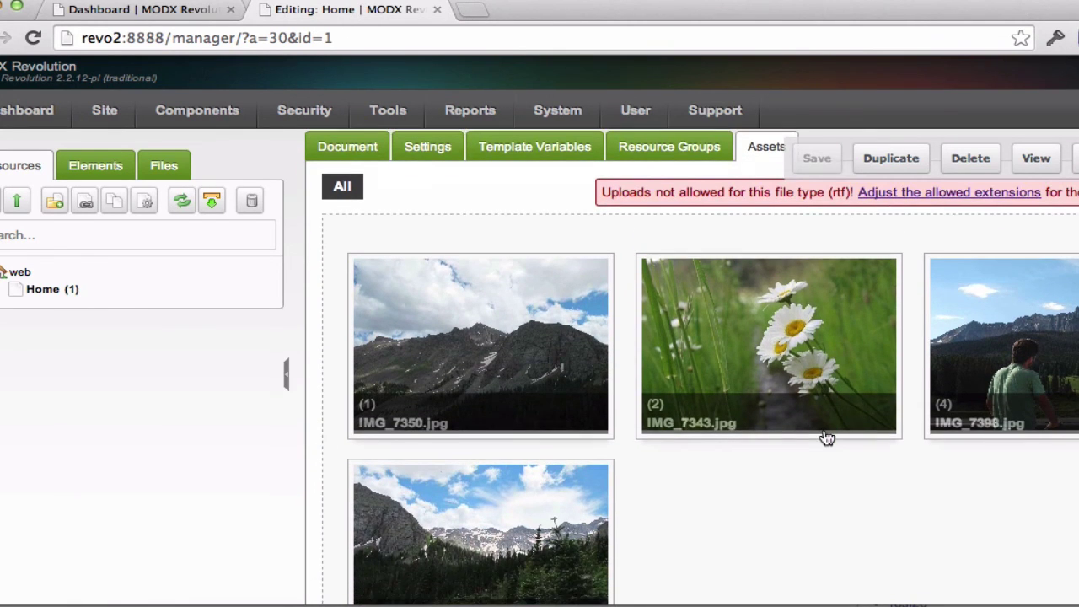
scroll(826, 437, up, 2)
super+click(925, 229)
click(556, 10)
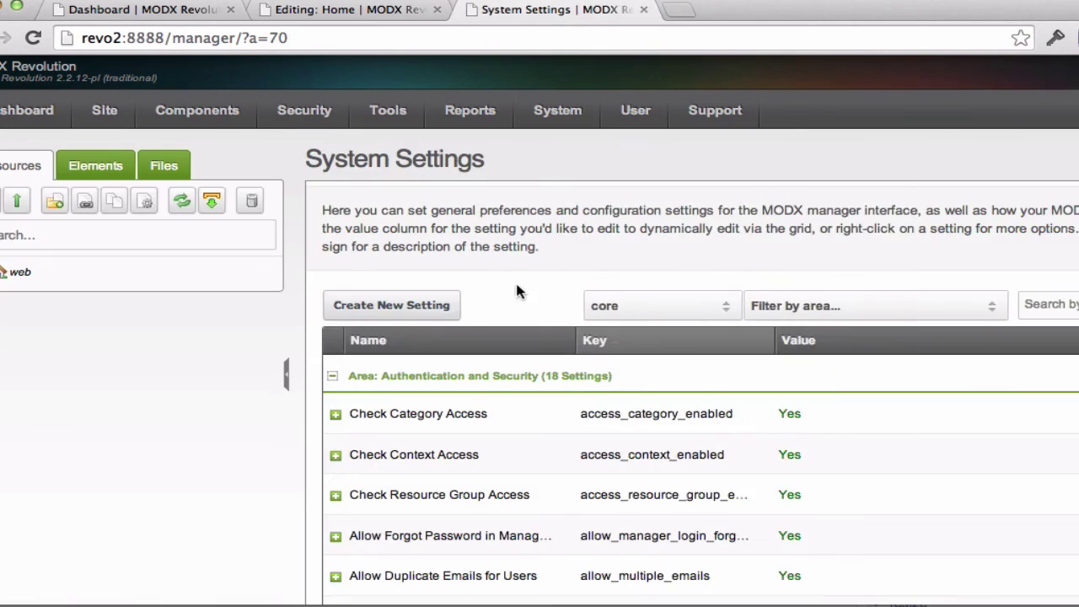
click(1050, 305)
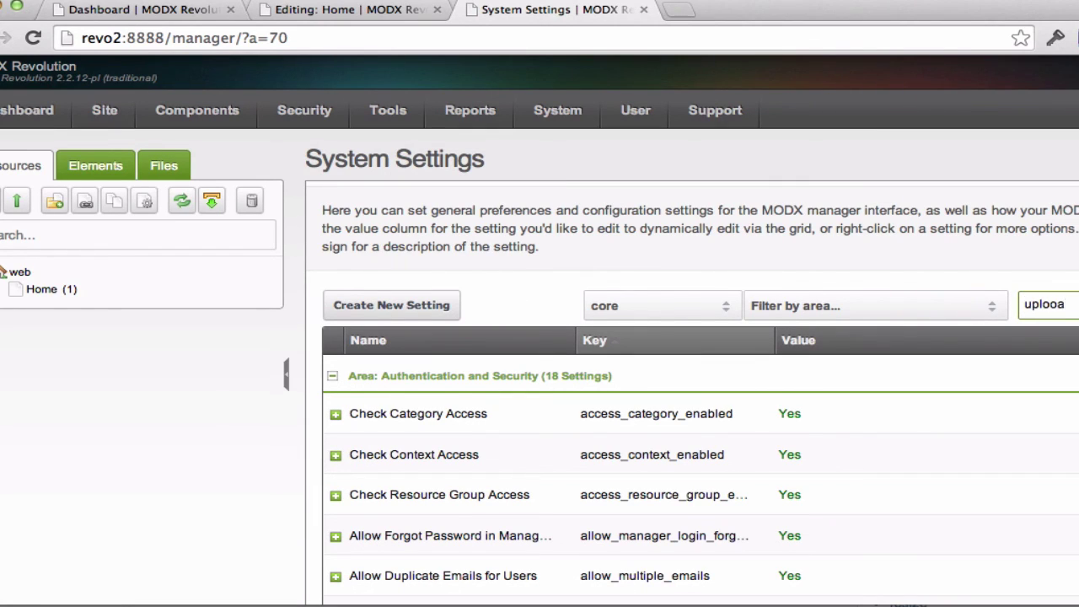
text(upload)
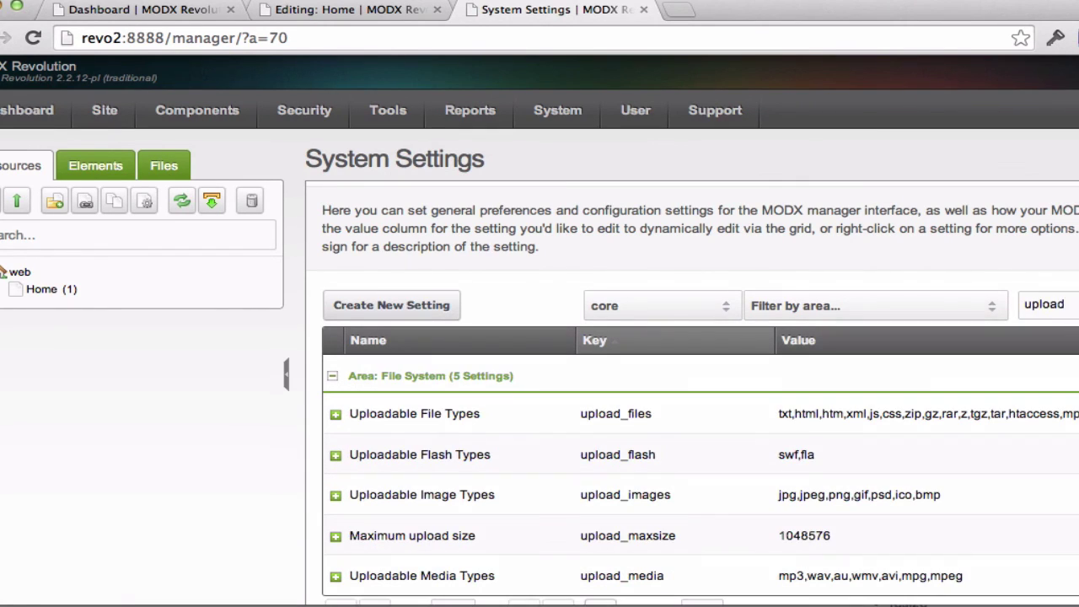
double_click(1071, 423)
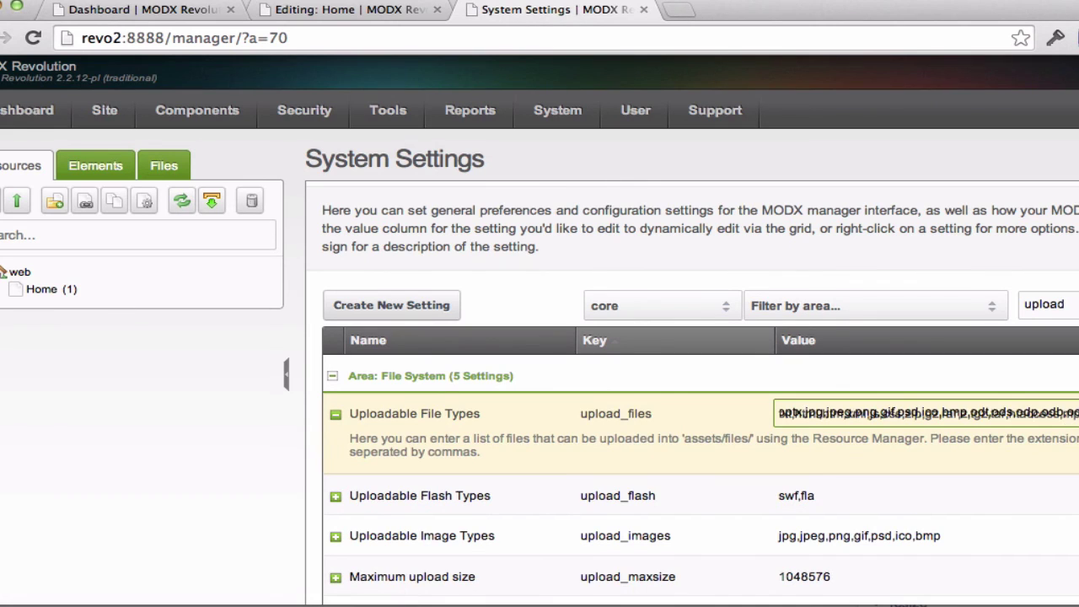
key(Right)
key(Right)
key(Right)
key(Right)
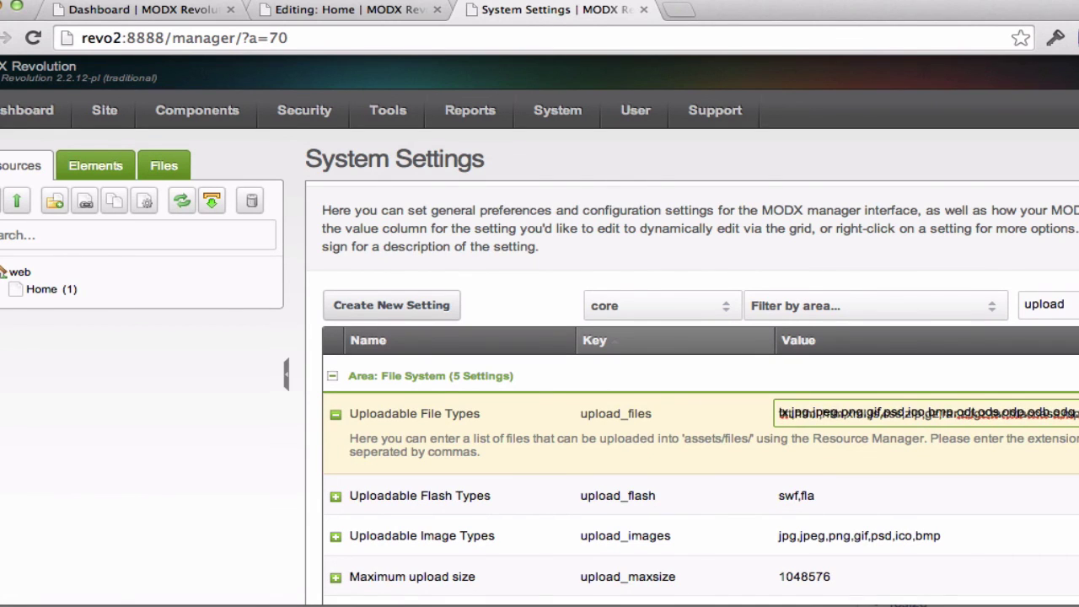
key(Return)
- Upload My Doc.rtf to Home's Assets and drag it into the first position
key(ctrl+shift+Tab)
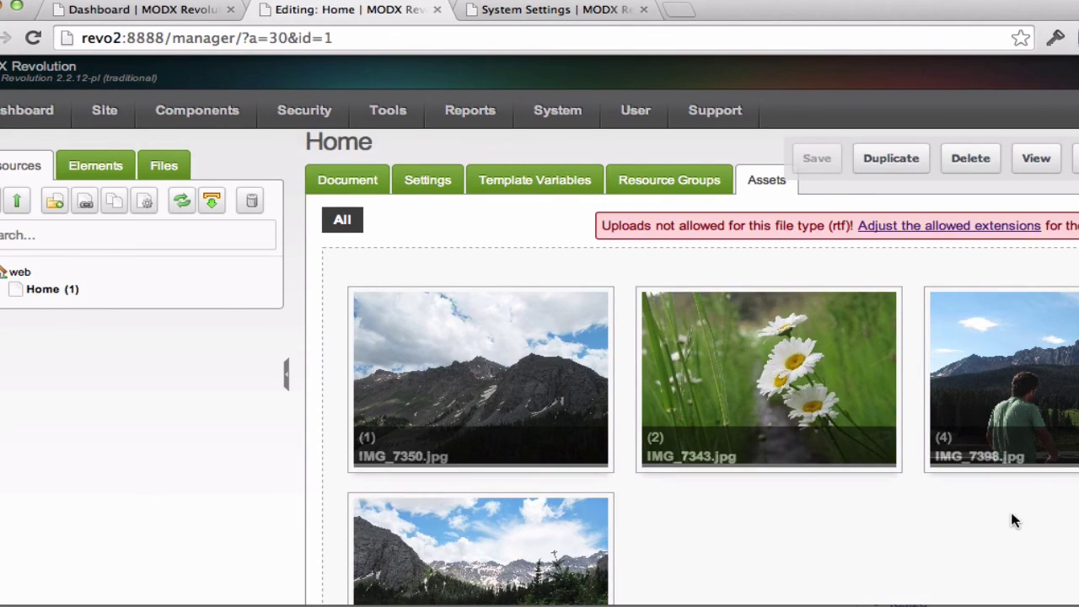
scroll(1011, 516, down, 3)
click(922, 552)
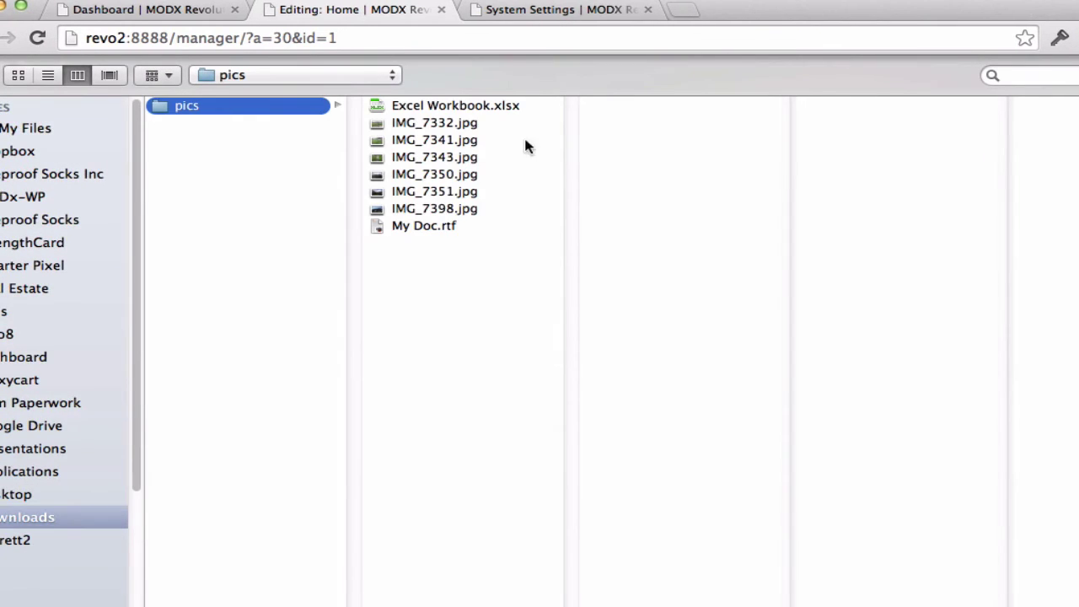
click(444, 230)
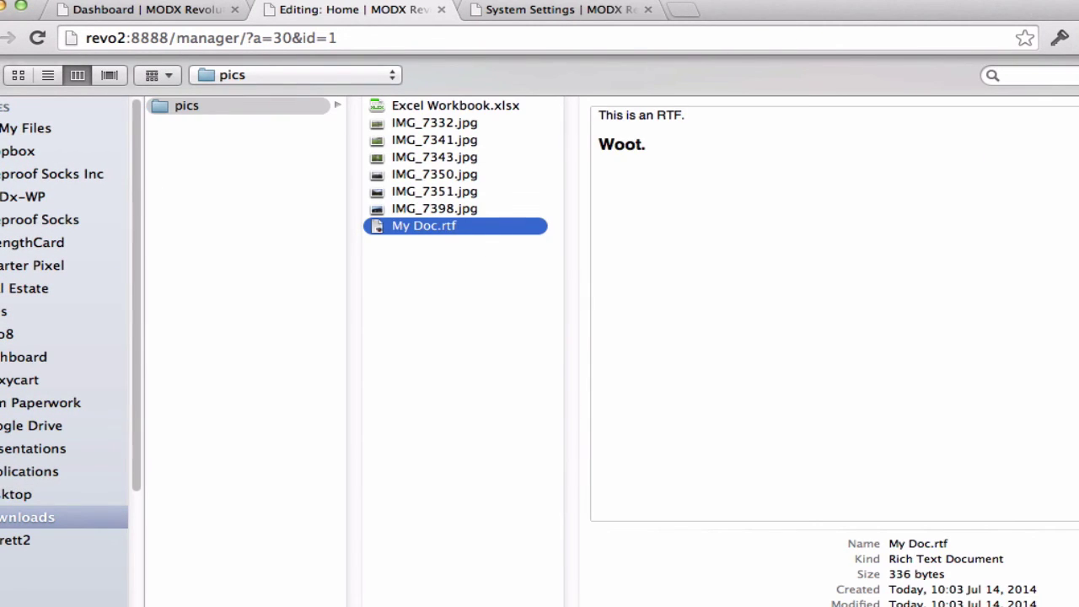
key(Return)
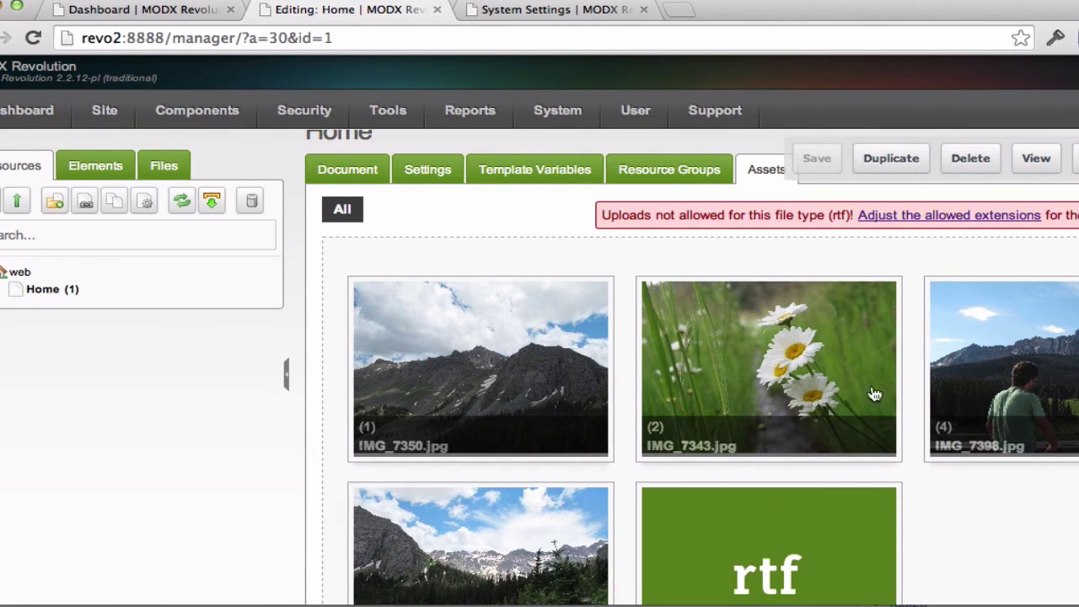
drag(778, 539, 492, 342)
drag(739, 340, 549, 546)
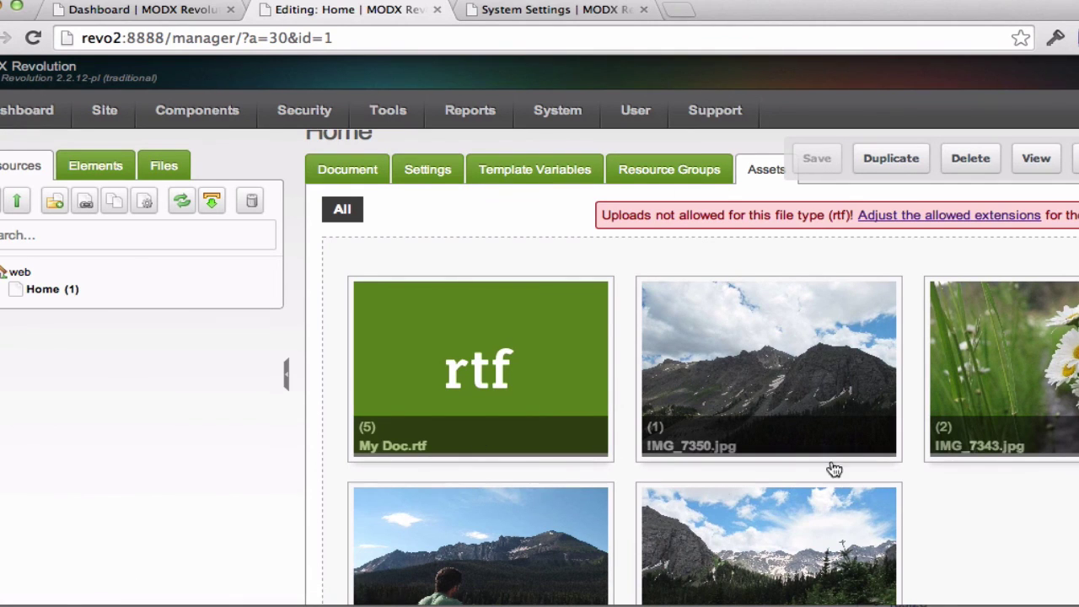
- Make a trivial edit to the Home page title and save the page
click(357, 177)
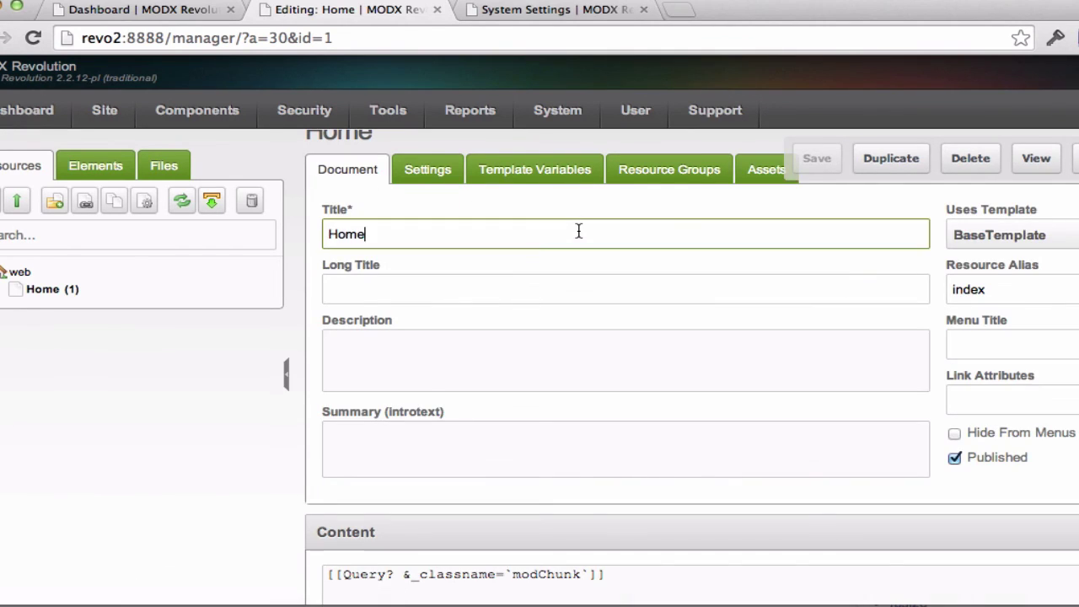
key(BackSpace)
text(e)
click(819, 171)
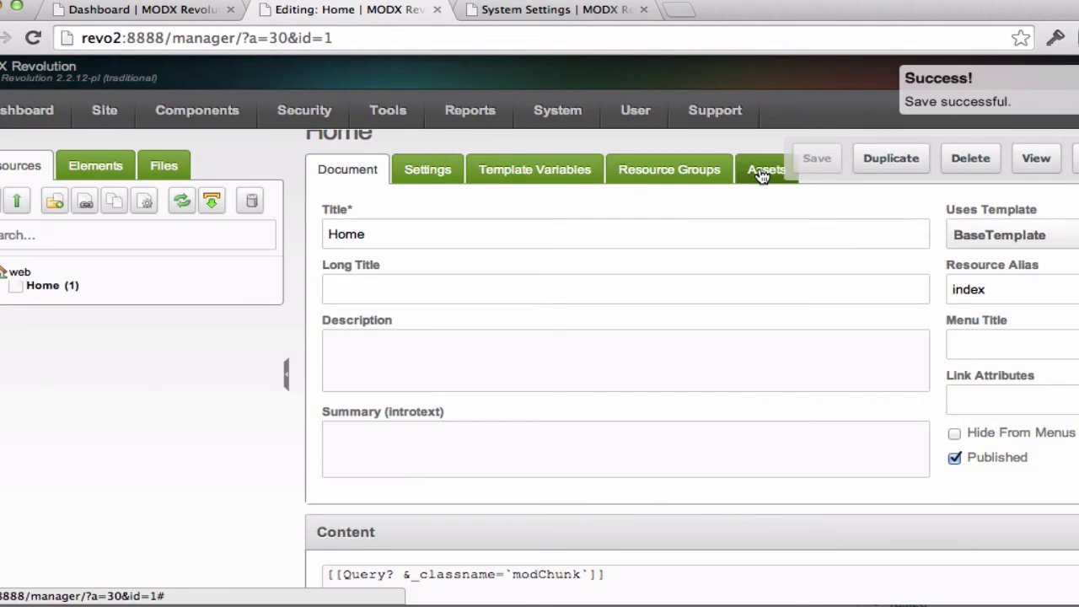
click(761, 171)
- Title the IMG_7350.jpg mountain photo asset 'My Sneffels' and save it
click(507, 387)
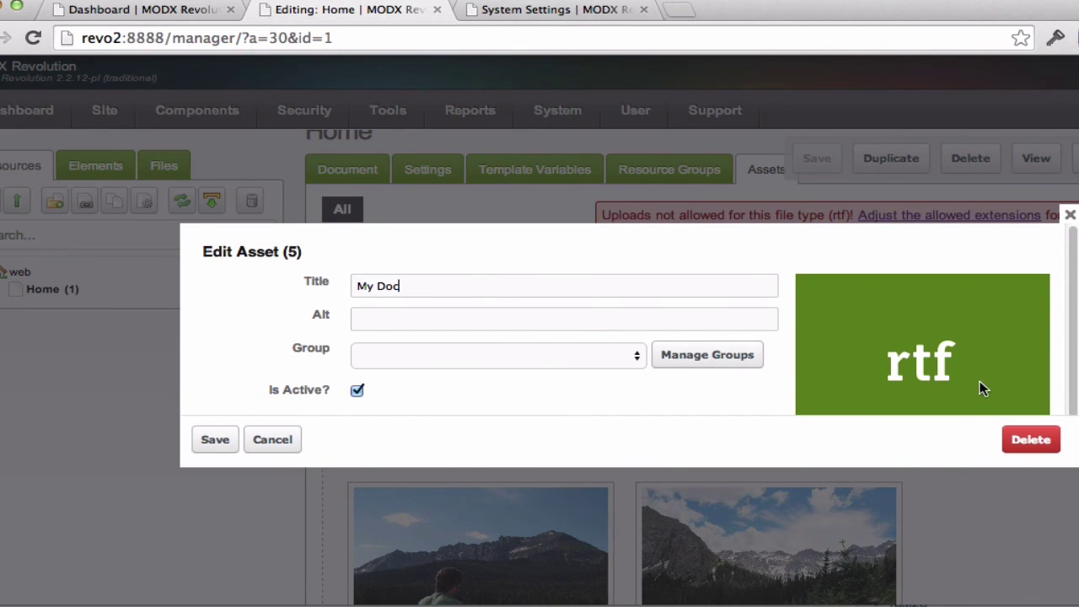
scroll(974, 379, down, 2)
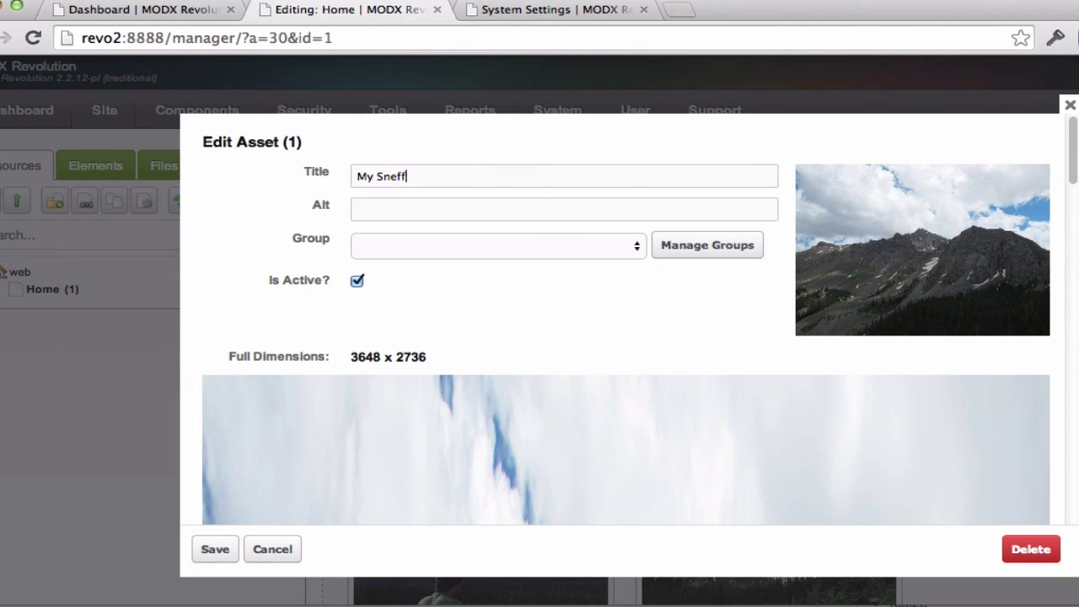
key(BackSpace)
text(ls)
click(213, 549)
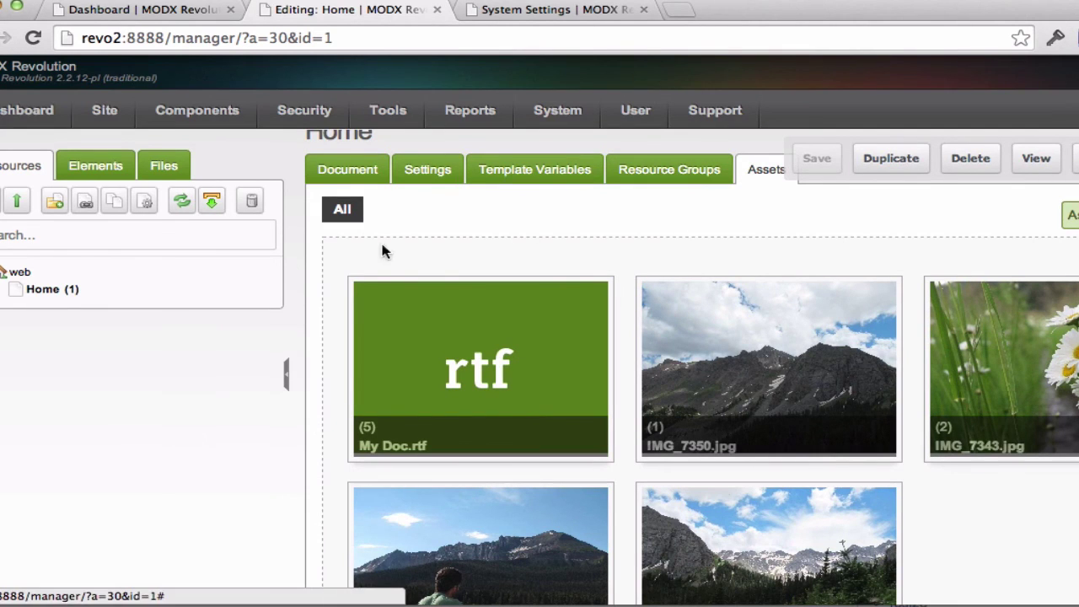
- From an asset's Manage Groups link, create the groups Main, Docs and Secondary and save them
click(797, 544)
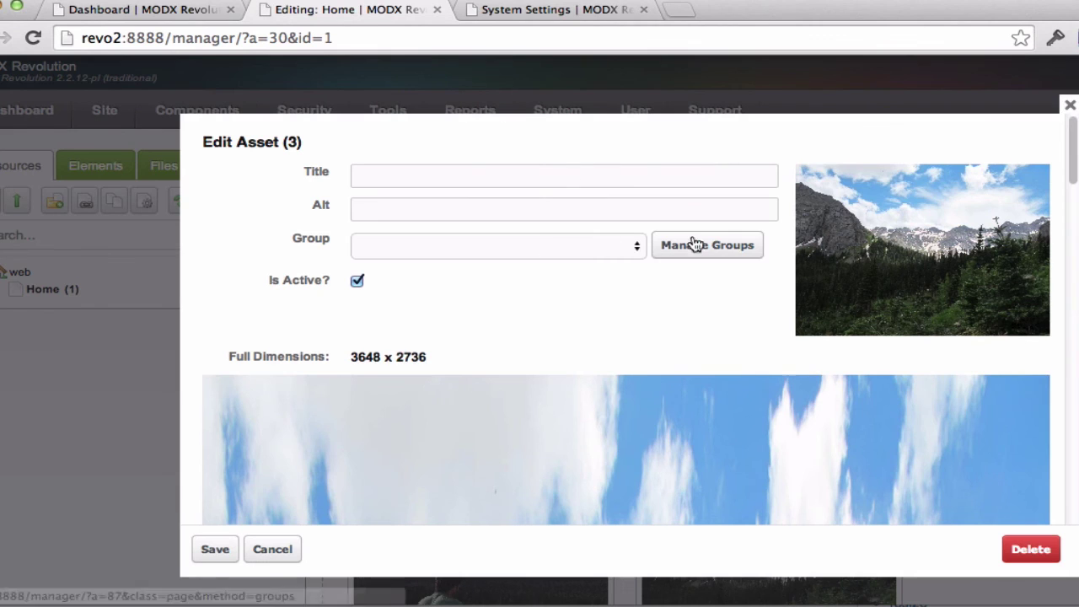
click(633, 245)
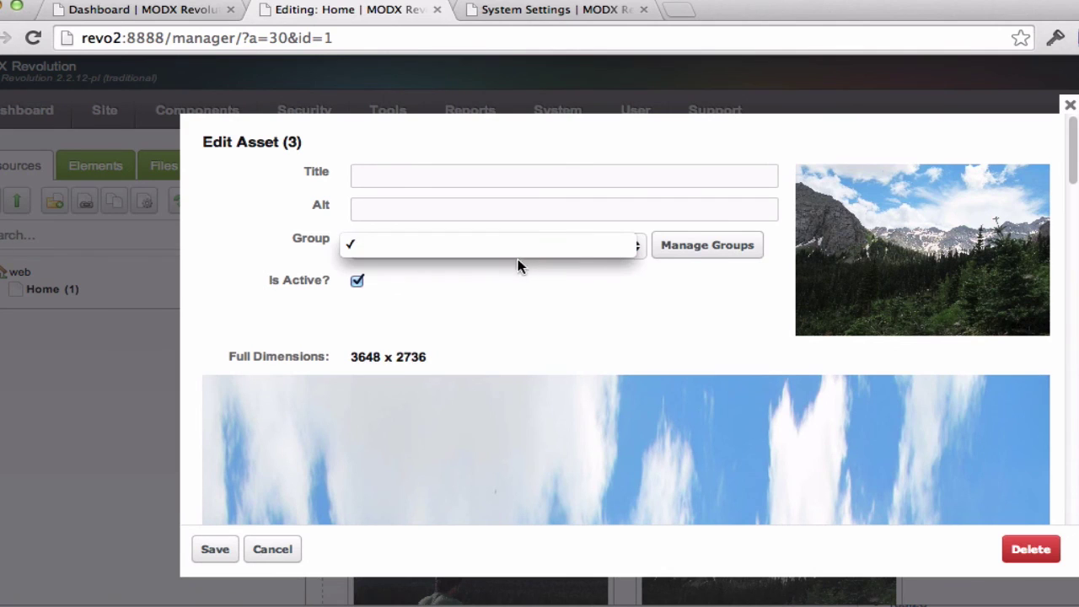
click(699, 244)
click(753, 12)
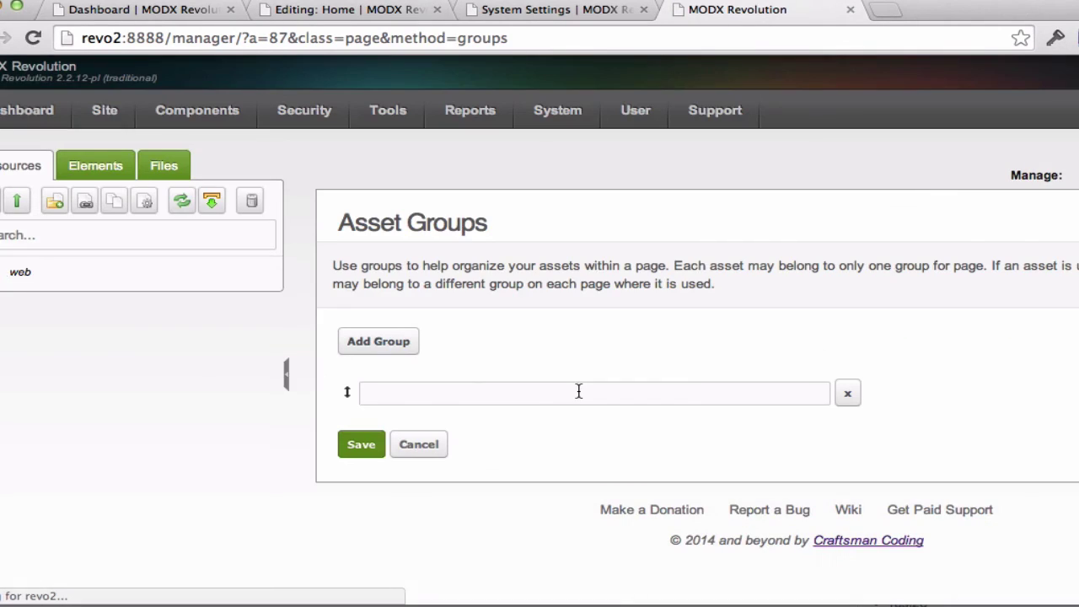
click(371, 341)
click(371, 341)
click(385, 393)
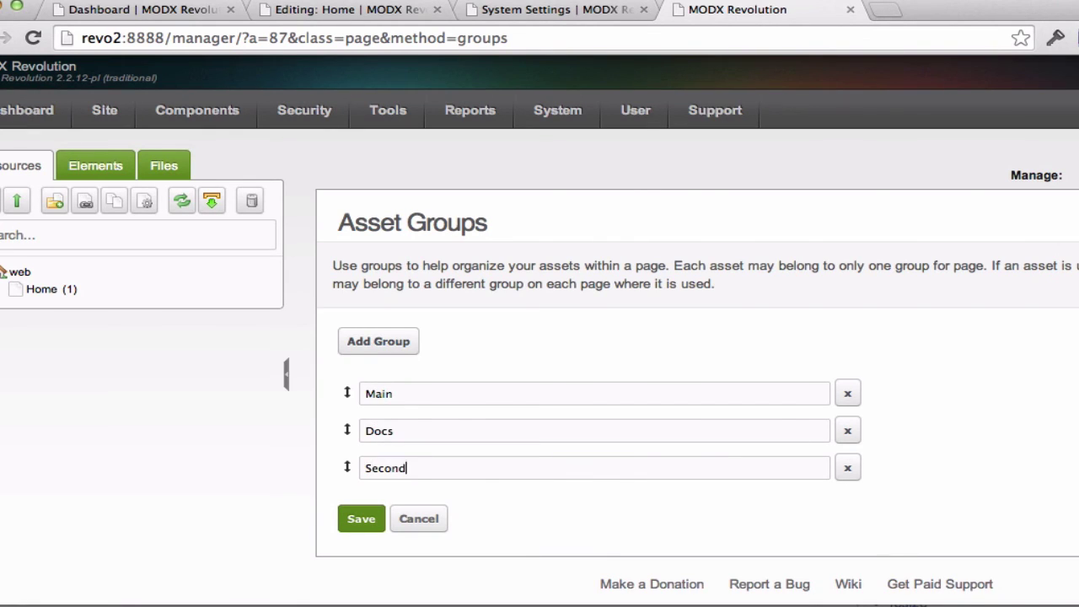
text(Secondary)
click(357, 528)
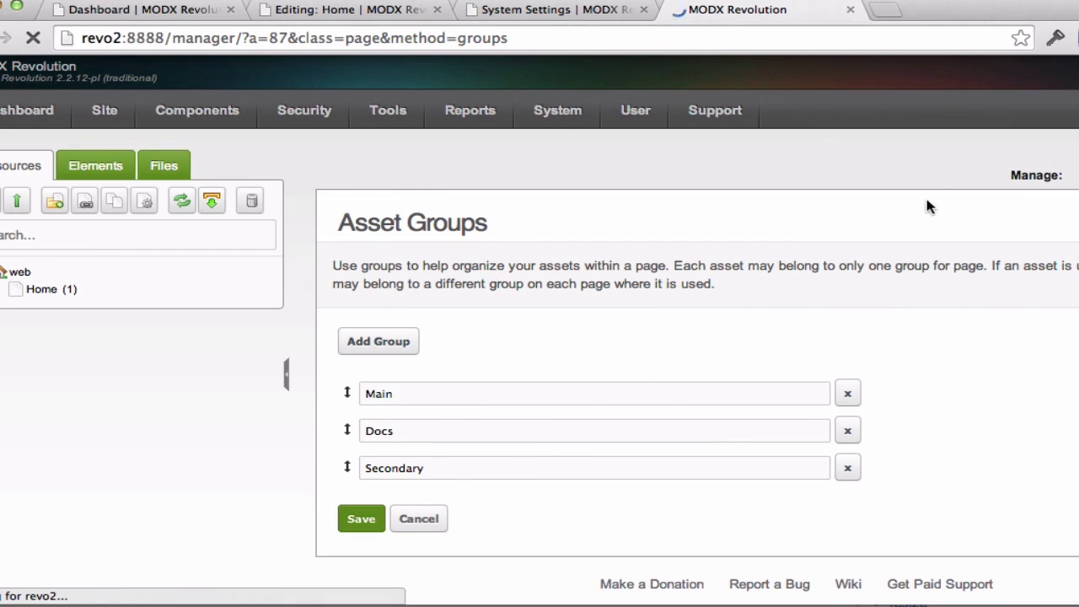
click(350, 10)
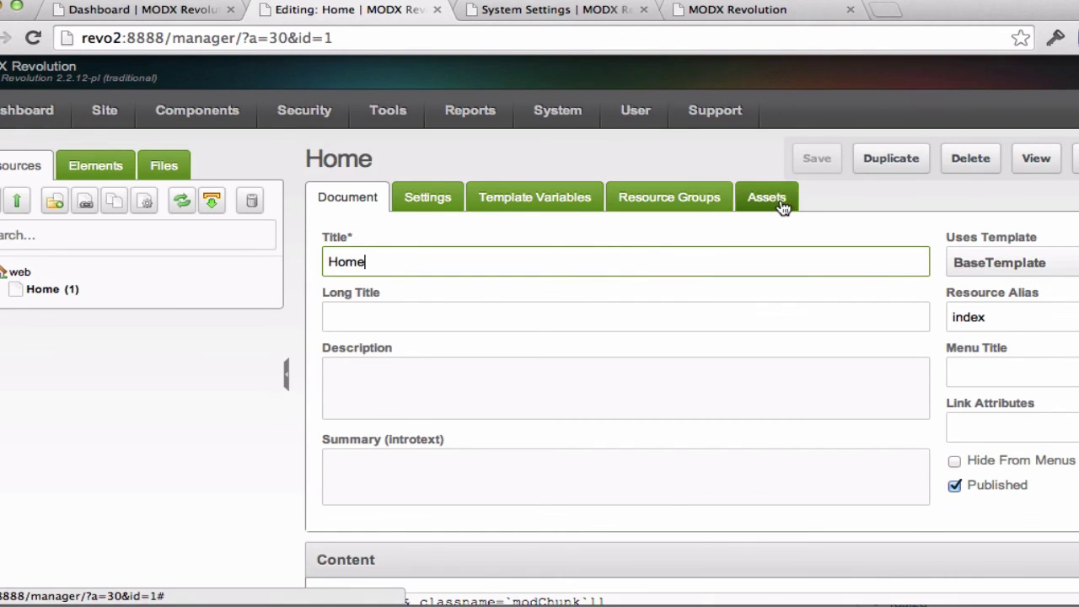
- Assign IMG_7350.jpg, IMG_7343.jpg and IMG_7351.jpg to the Main group
click(784, 202)
click(799, 428)
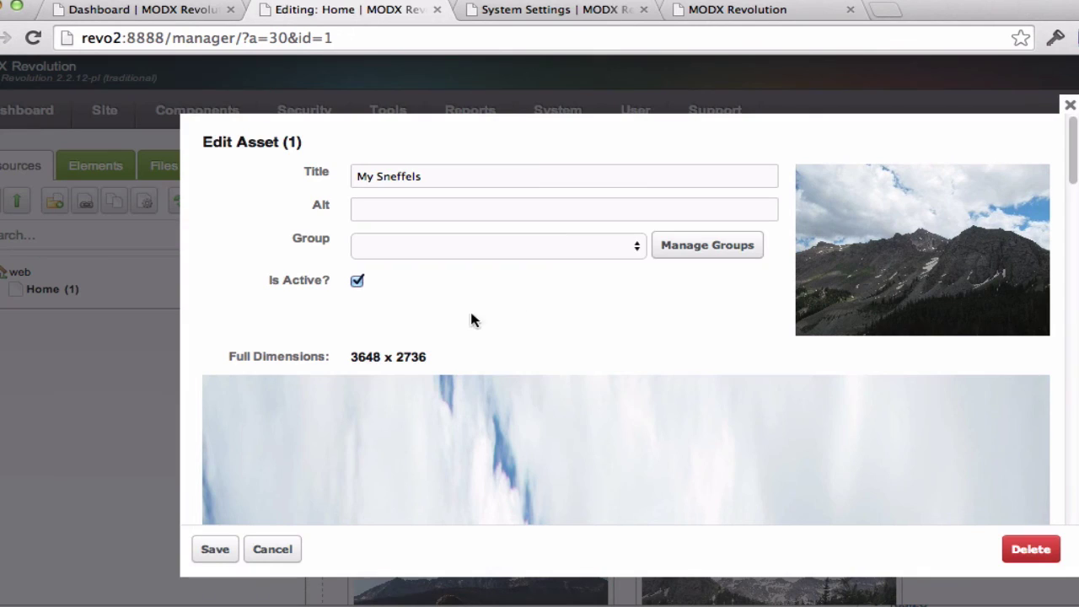
click(625, 247)
click(506, 263)
click(215, 550)
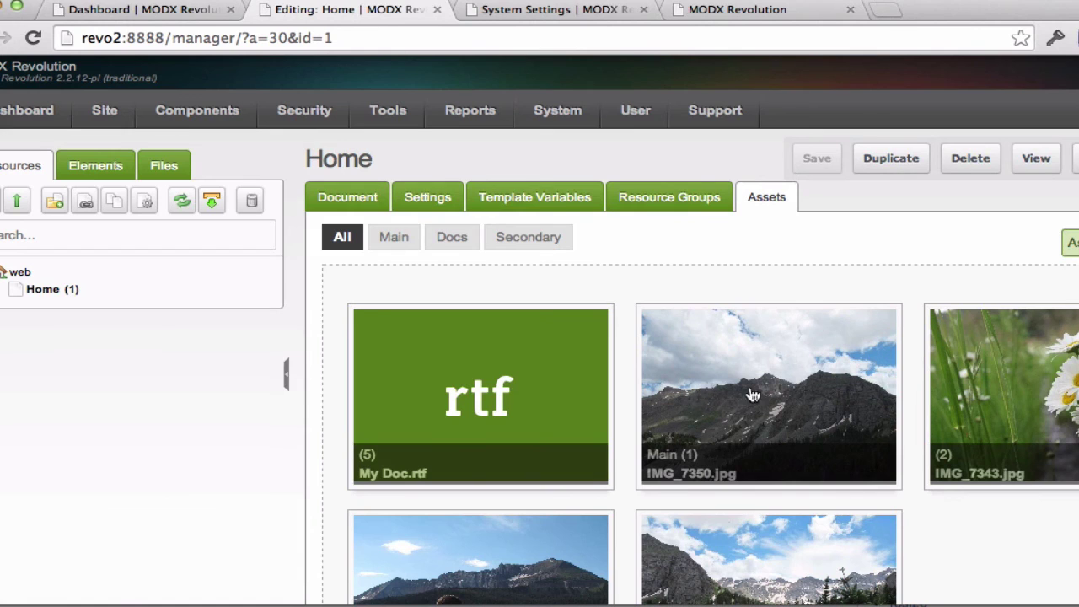
click(683, 315)
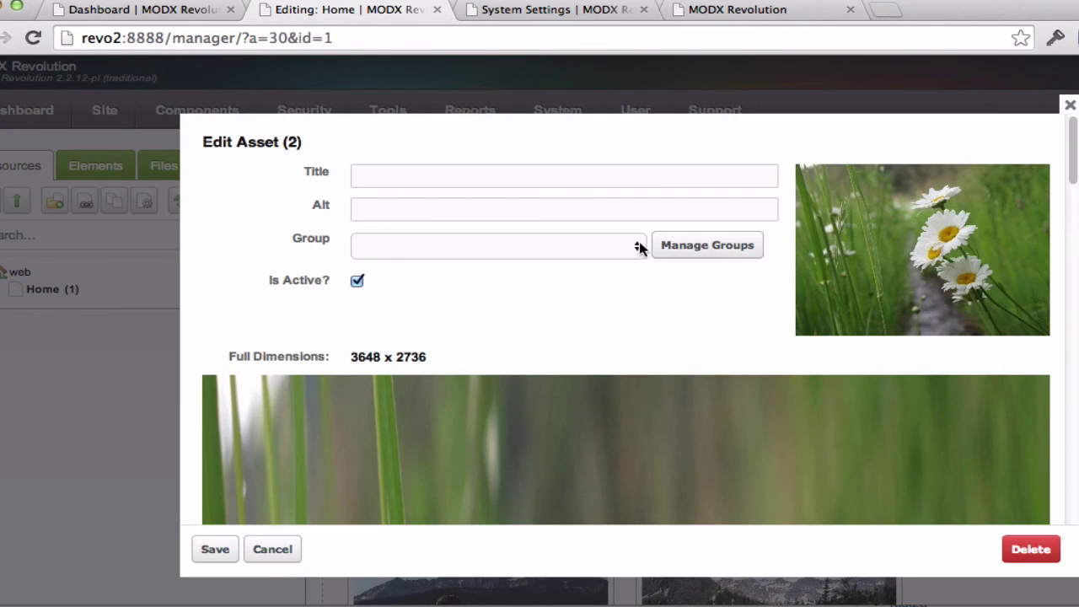
click(637, 245)
click(427, 260)
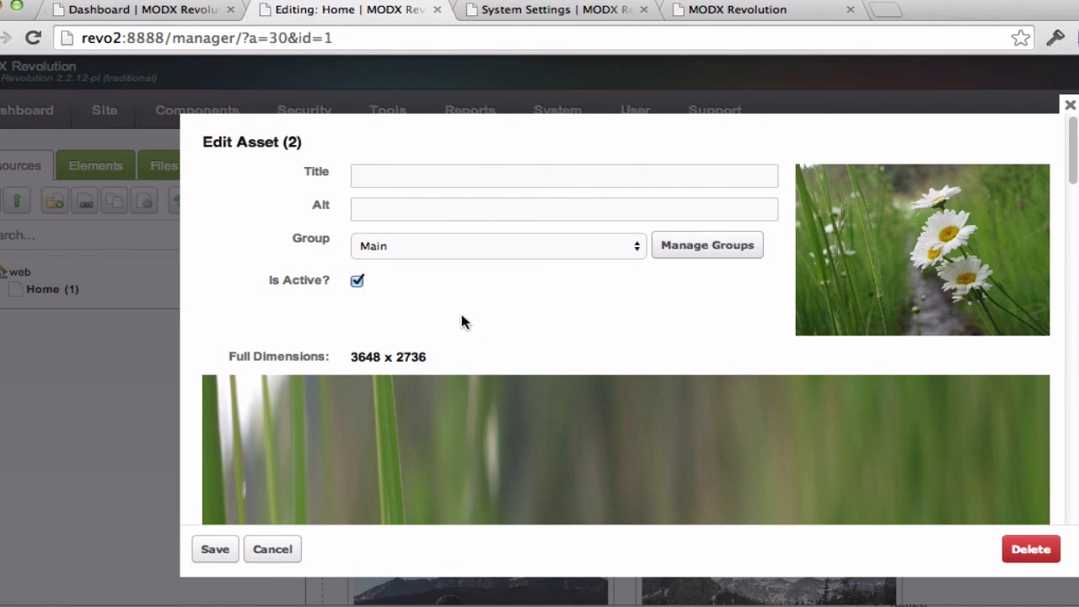
click(213, 552)
scroll(821, 328, down, 3)
click(671, 371)
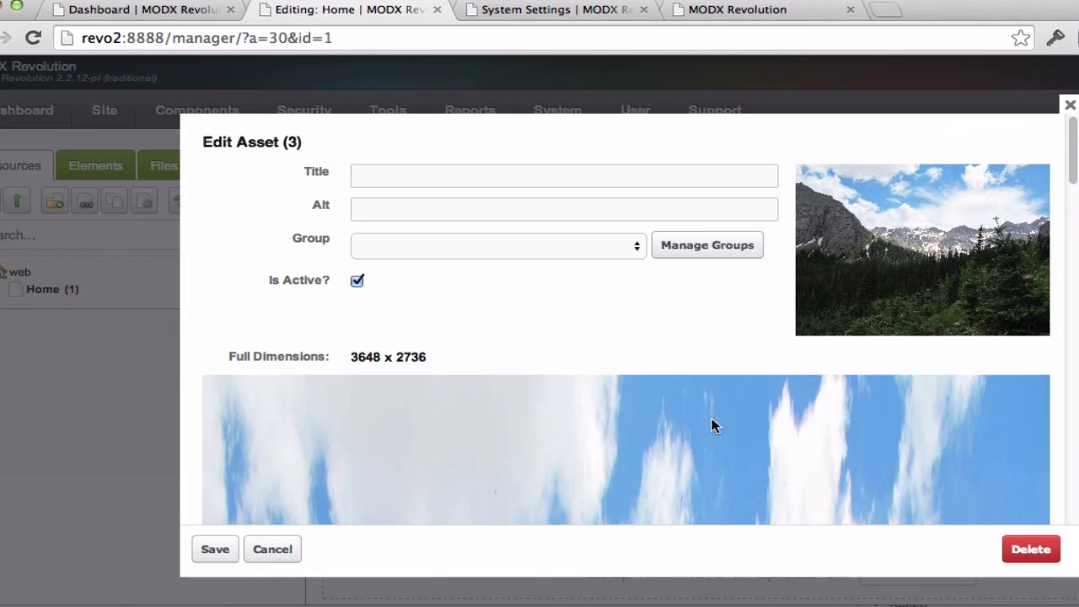
click(472, 245)
click(422, 262)
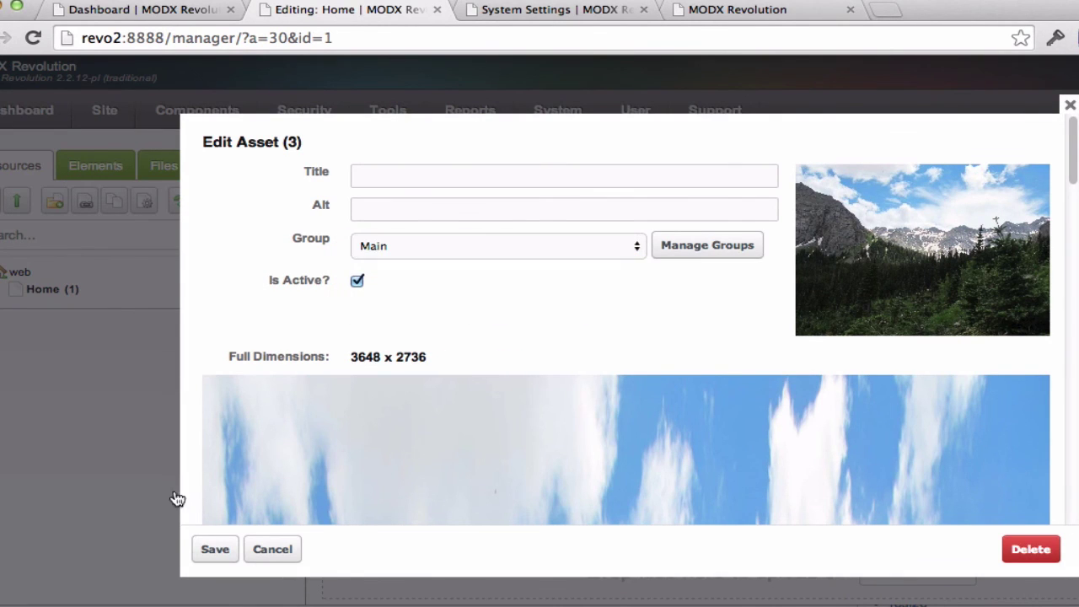
click(210, 548)
- Put the IMG_7398.jpg rider photo in Secondary and My Doc.rtf in Docs
click(483, 464)
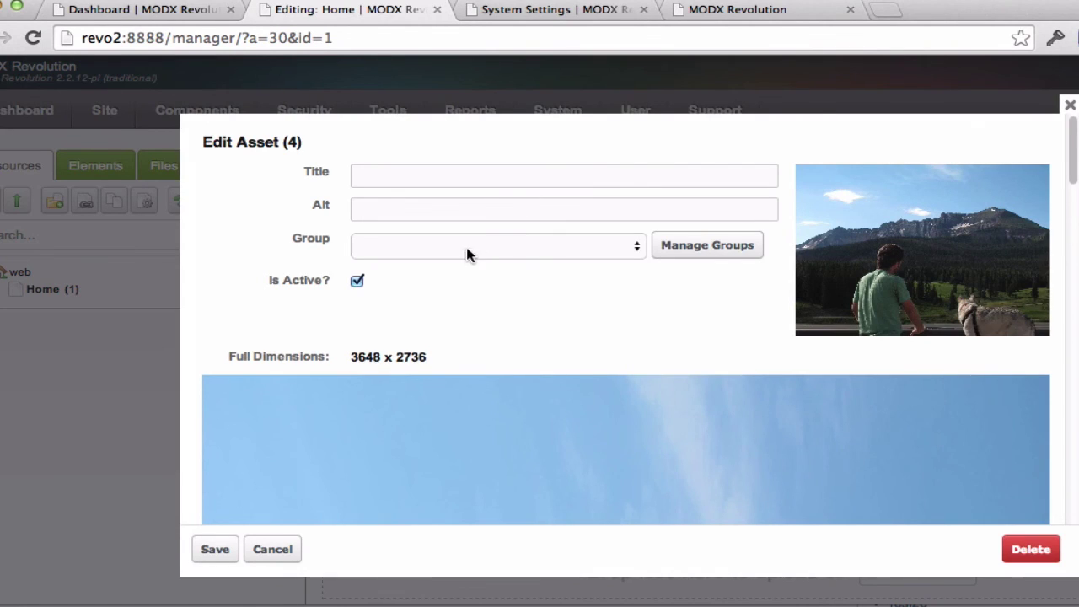
click(466, 246)
click(415, 292)
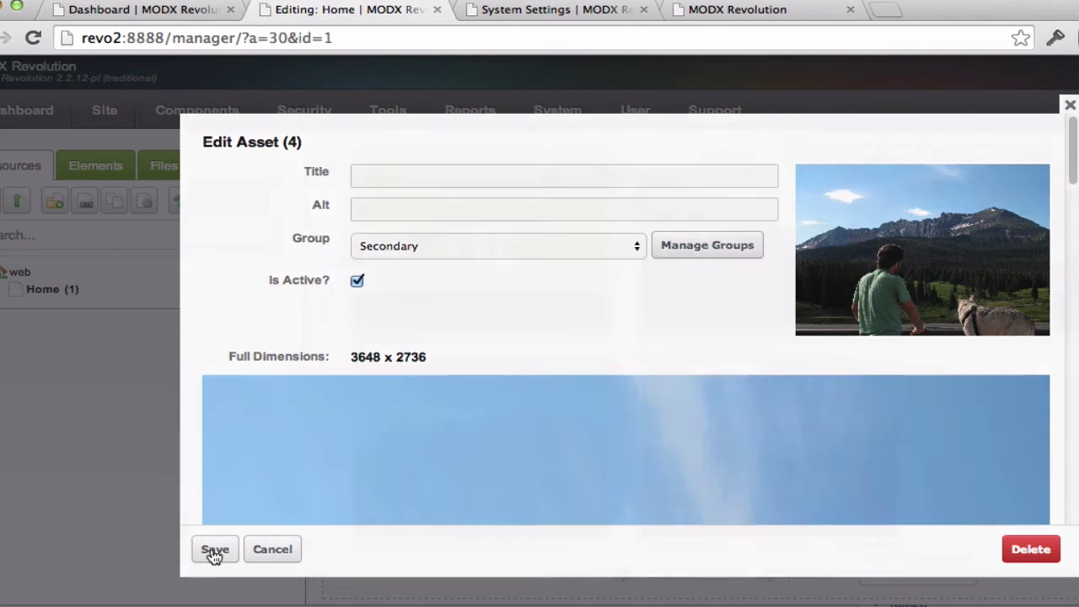
click(214, 552)
click(534, 299)
click(424, 356)
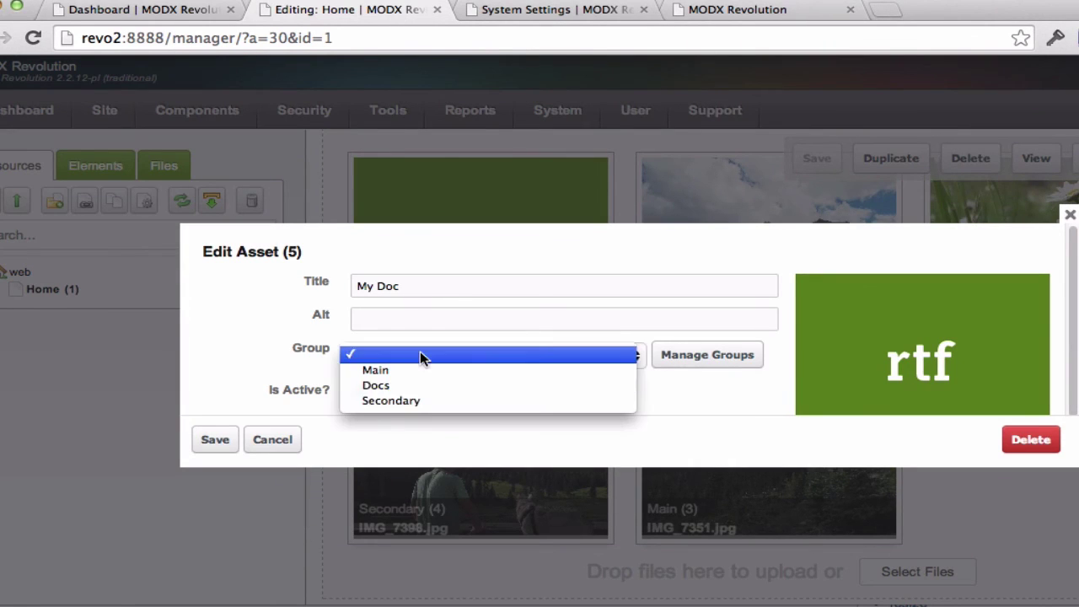
click(401, 390)
click(214, 442)
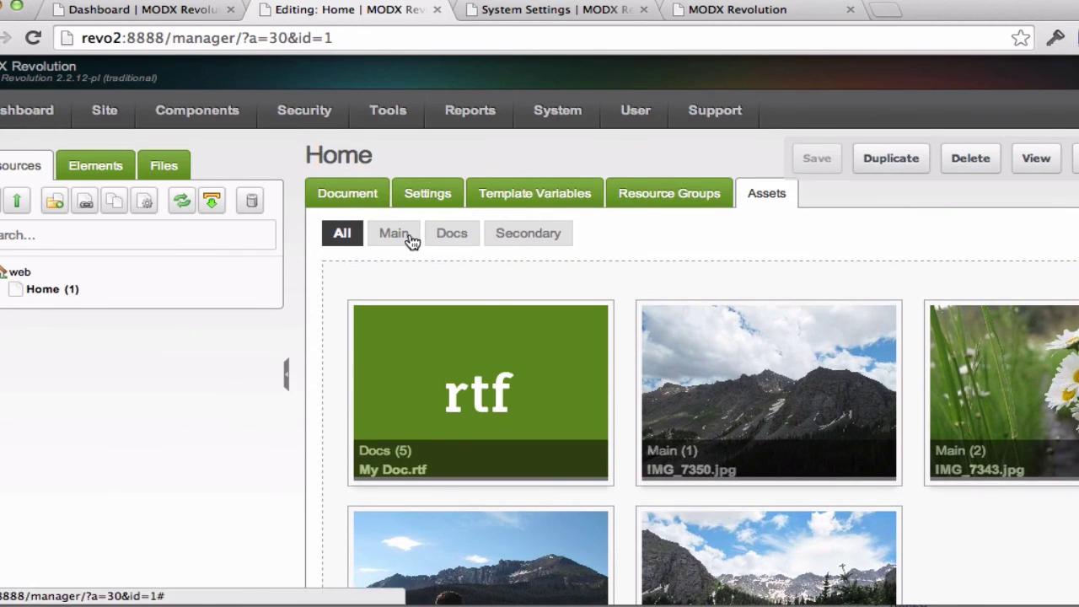
- Filter the Home assets by Main, Docs and Secondary, then return to All
click(394, 234)
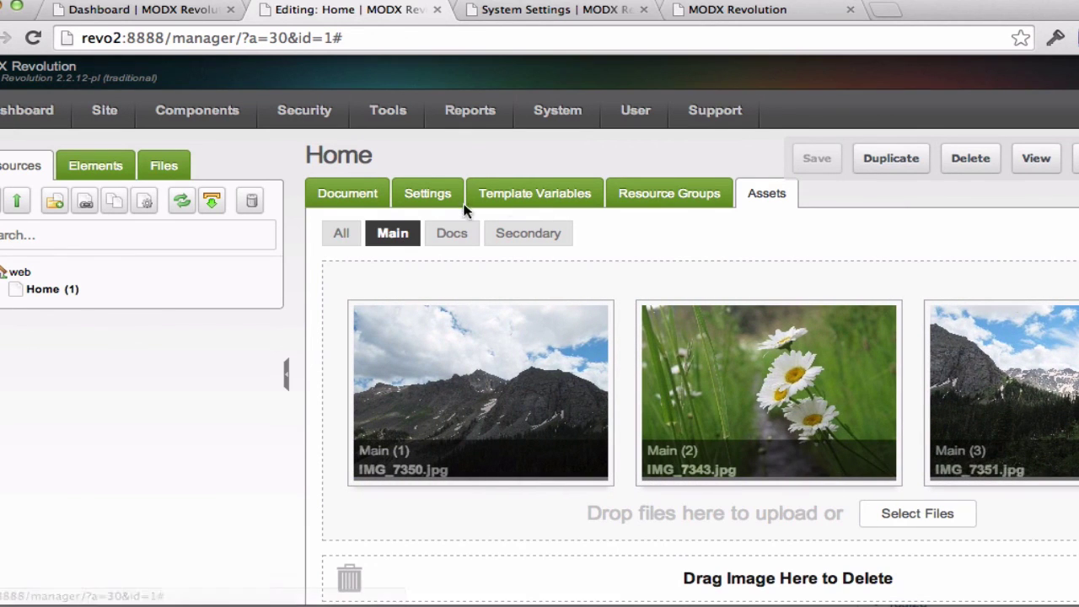
click(452, 234)
click(509, 233)
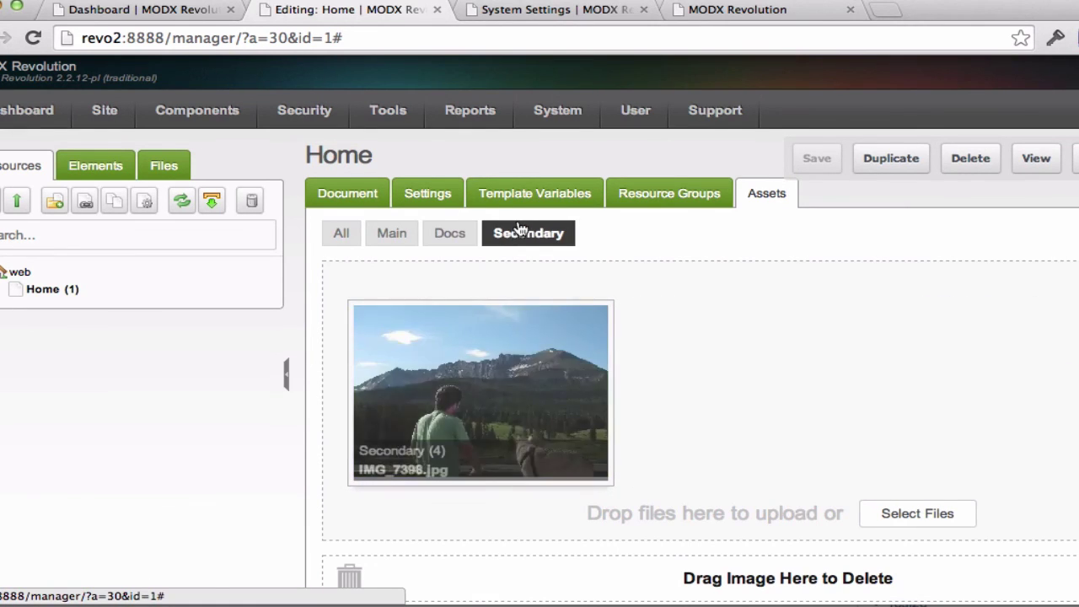
click(341, 234)
scroll(848, 342, down, 5)
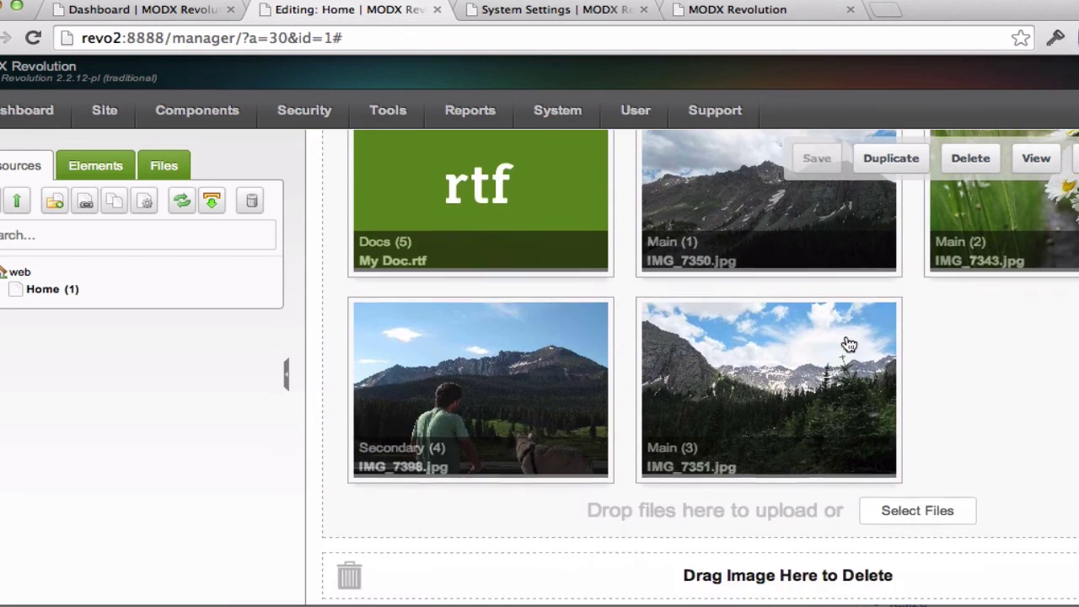
scroll(848, 344, up, 2)
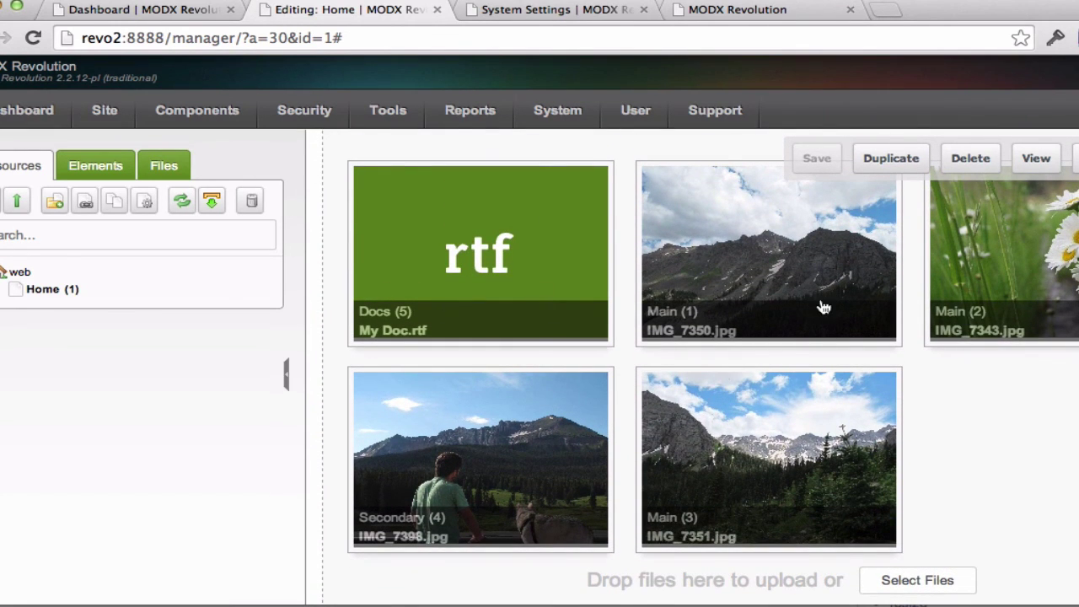
scroll(817, 307, up, 4)
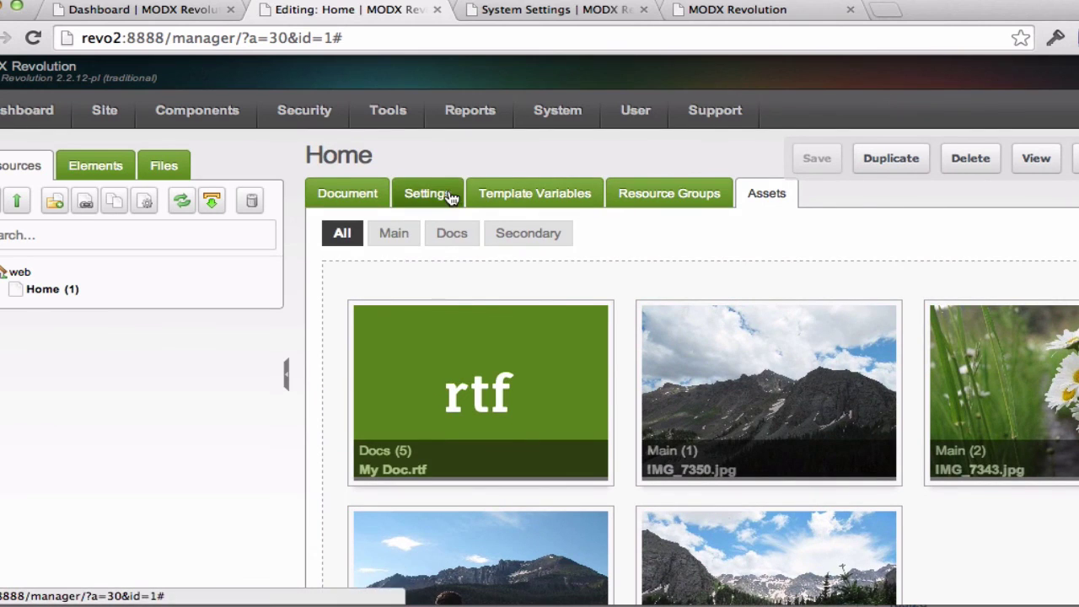
- Save the Home page from its Document tab
click(350, 193)
click(409, 258)
key(Down)
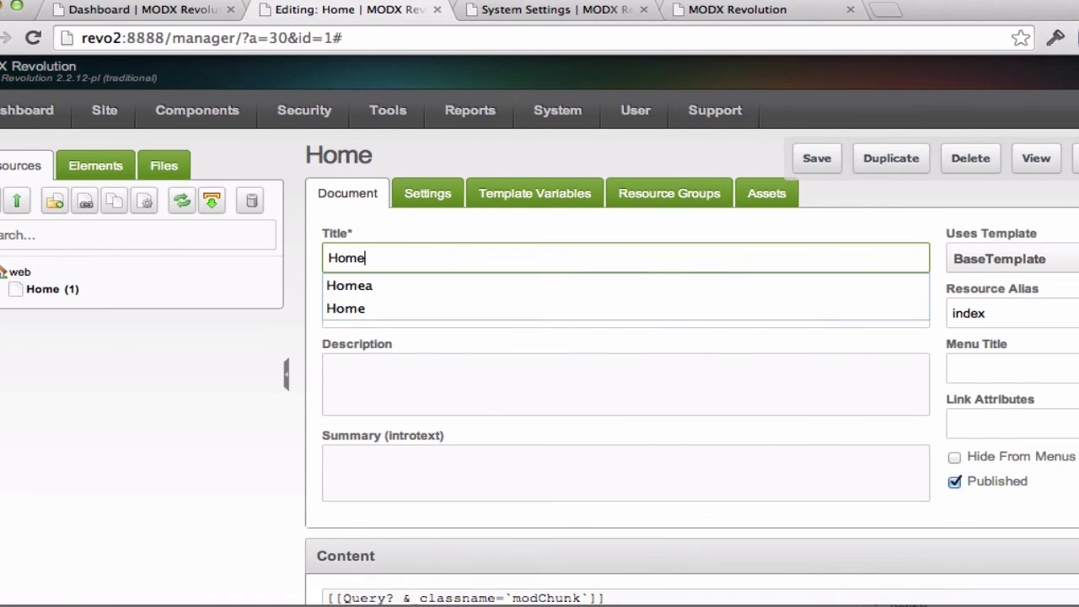
click(815, 162)
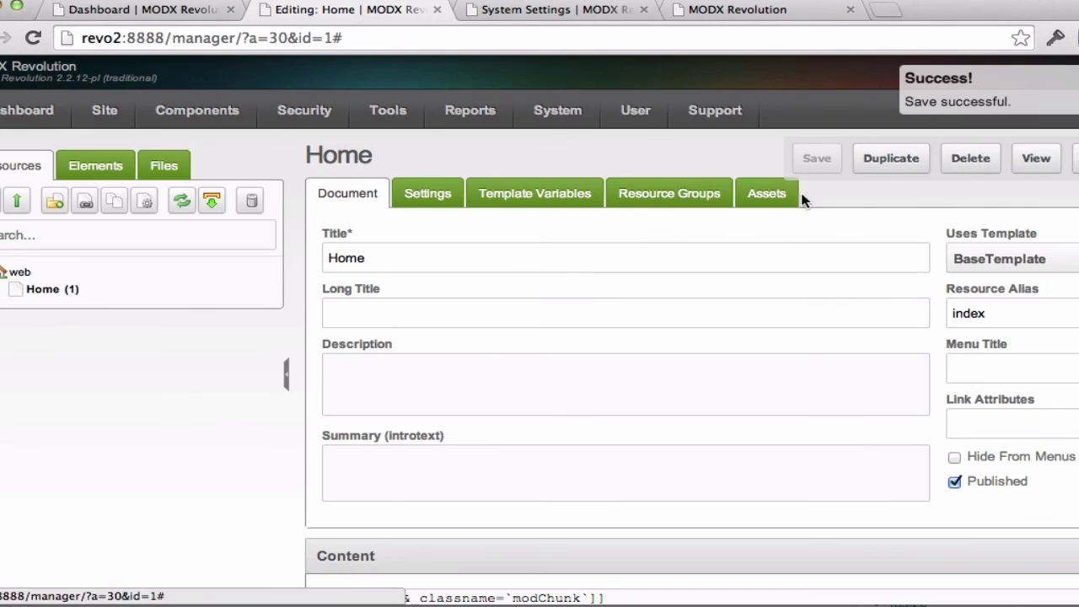
- Clear the existing Query snippet call from the Home page's Content field
click(784, 194)
scroll(689, 291, down, 10)
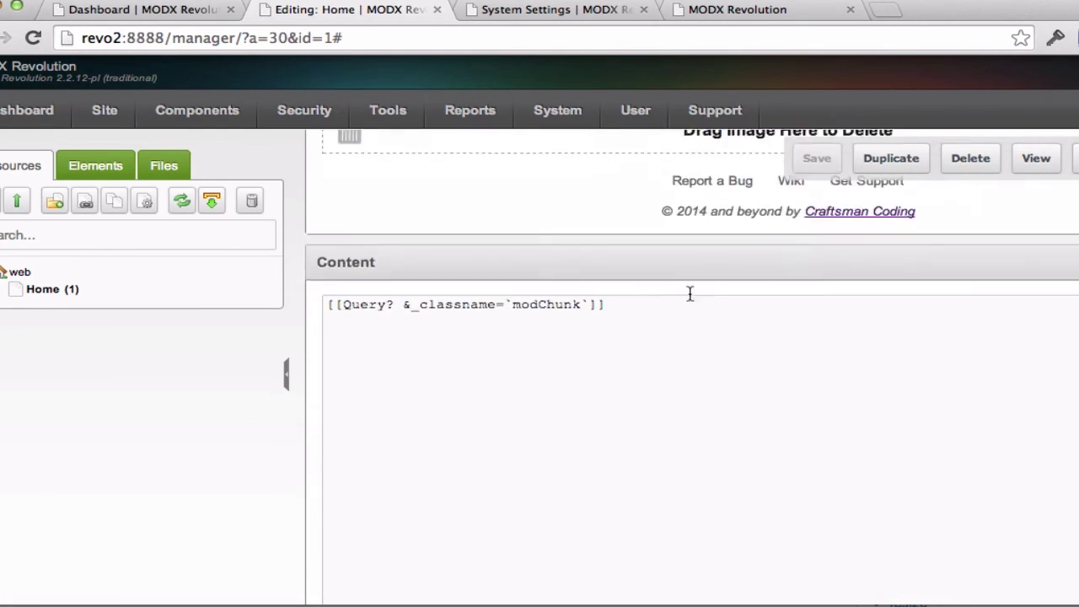
scroll(689, 292, up, 10)
scroll(687, 289, down, 3)
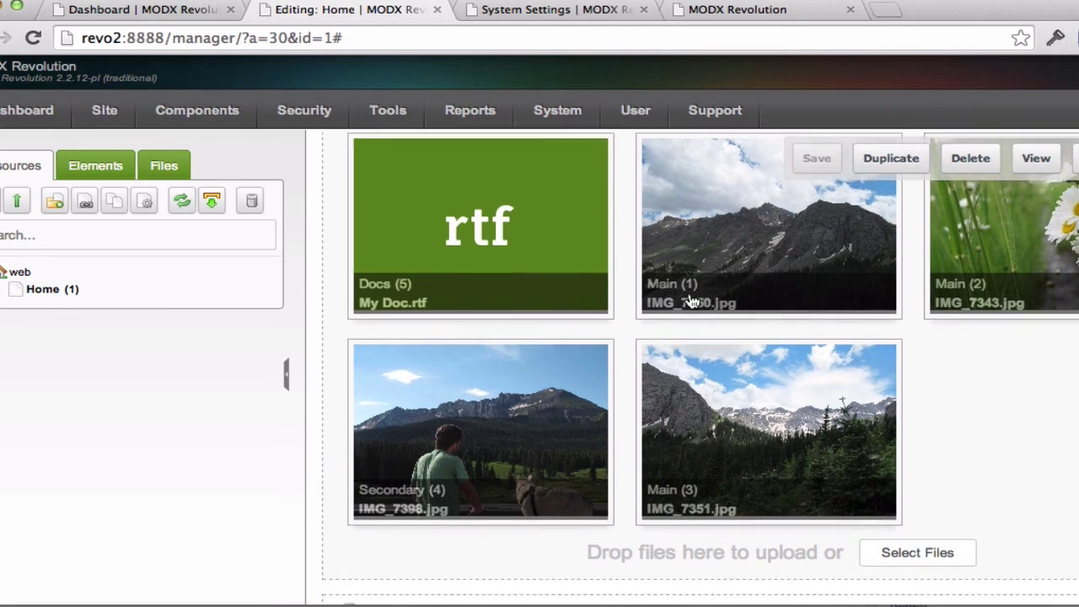
scroll(691, 302, up, 3)
scroll(691, 302, down, 5)
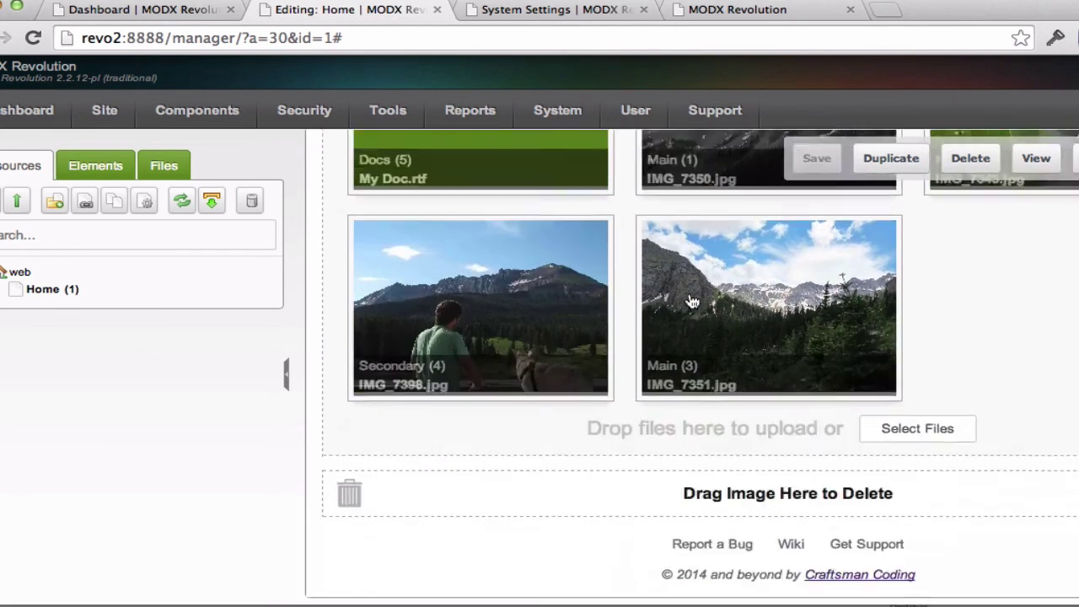
click(623, 518)
key(super+a)
key(BackSpace)
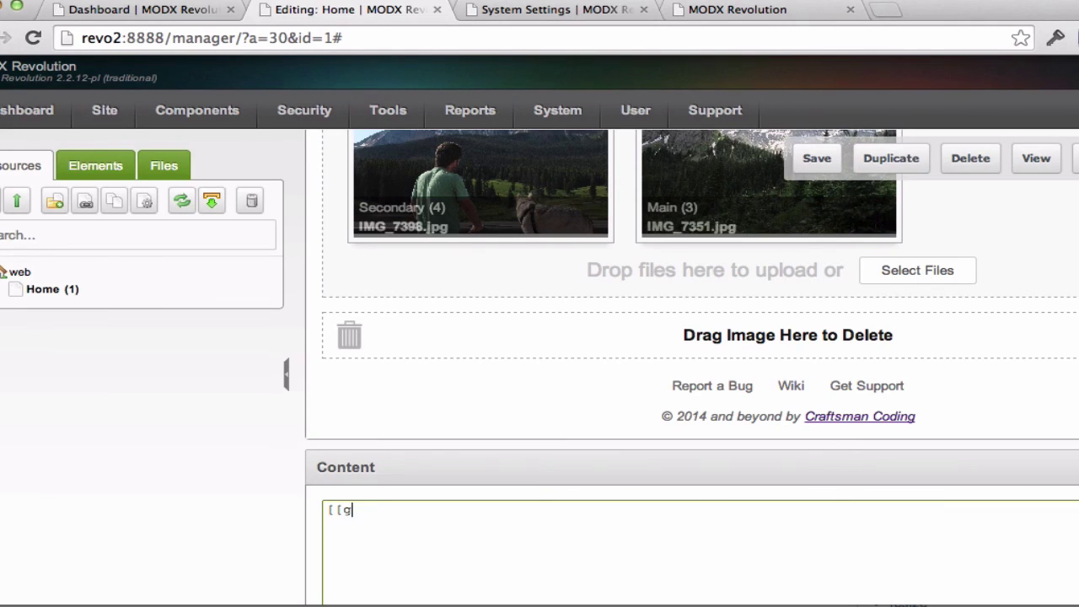
scroll(742, 400, up, 1)
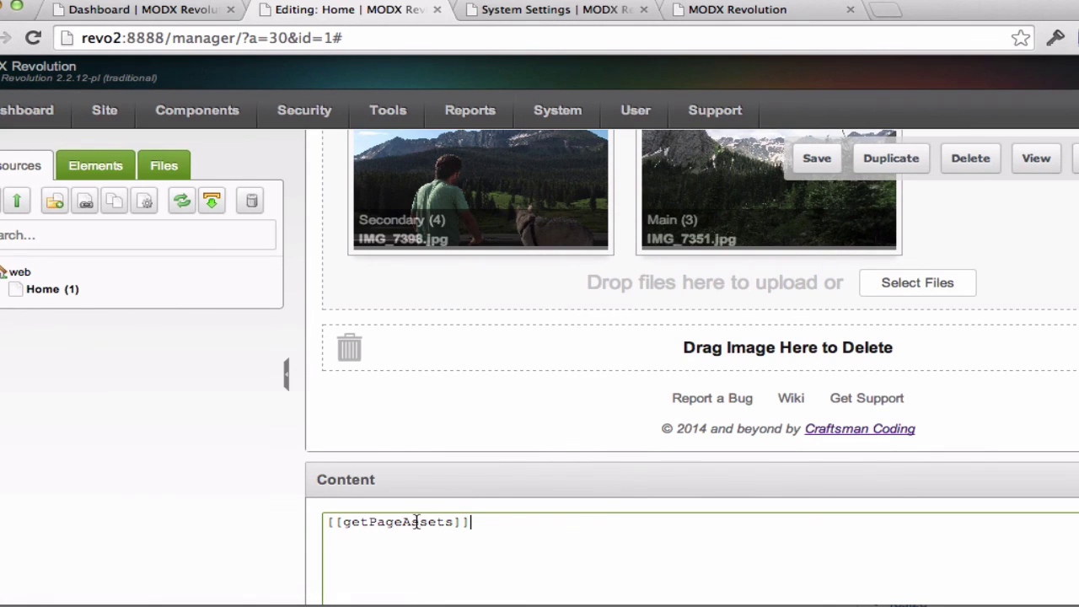
- Save the Home page and view its full-size image on the live front end
click(801, 156)
mouse_move(644, 125)
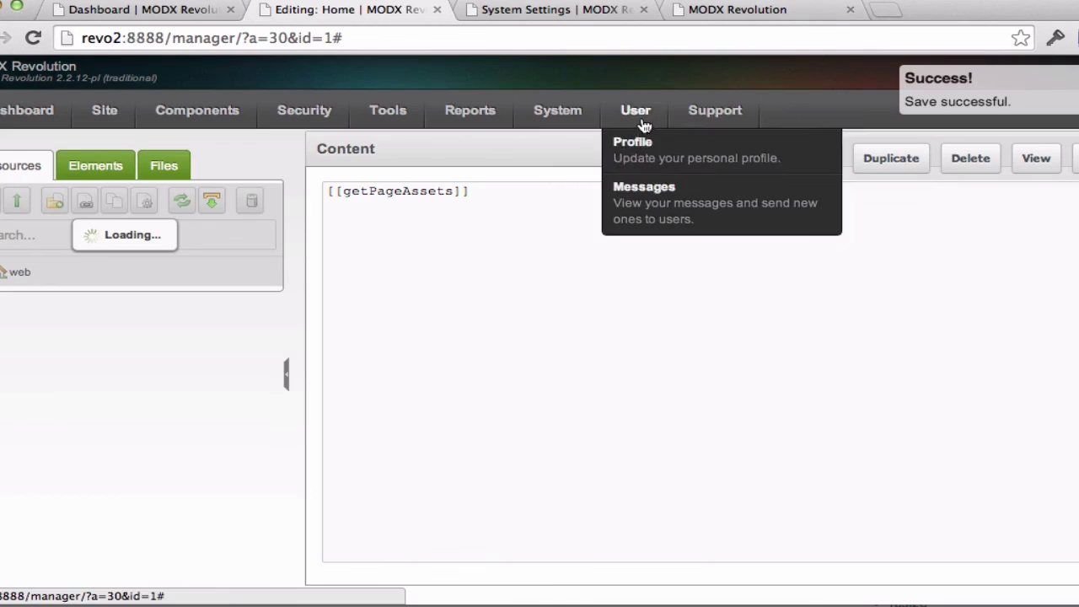
click(1036, 160)
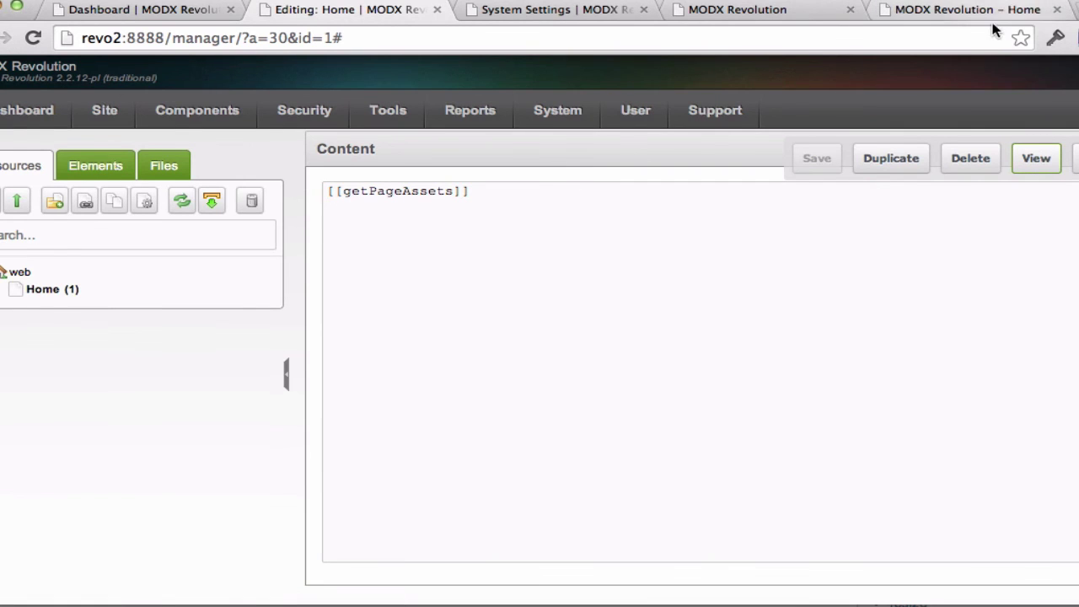
click(964, 13)
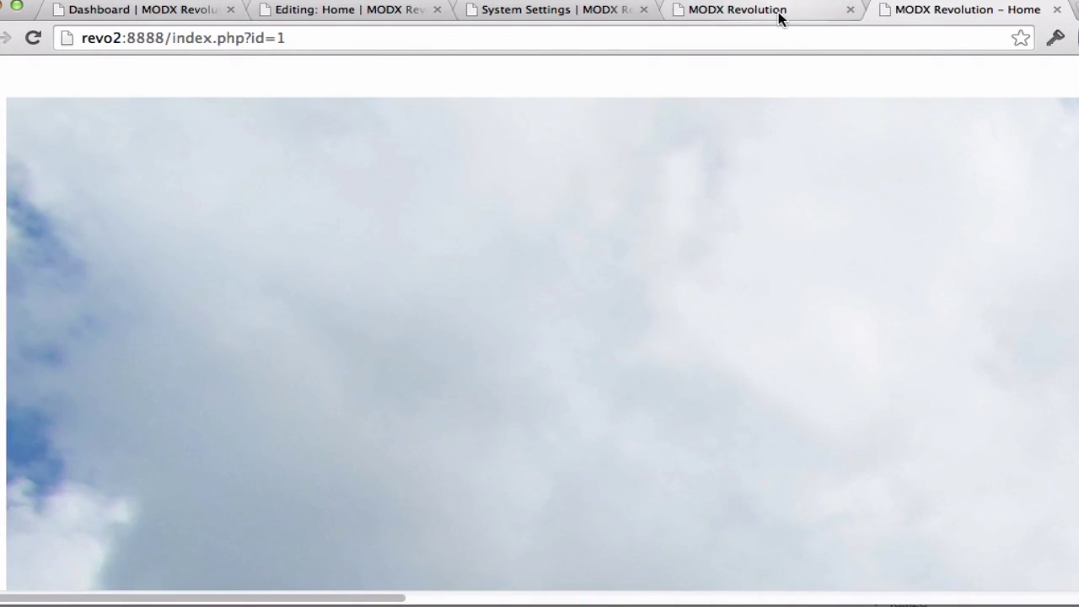
- Close the System Settings and Asset Groups manager tabs
click(777, 12)
click(548, 11)
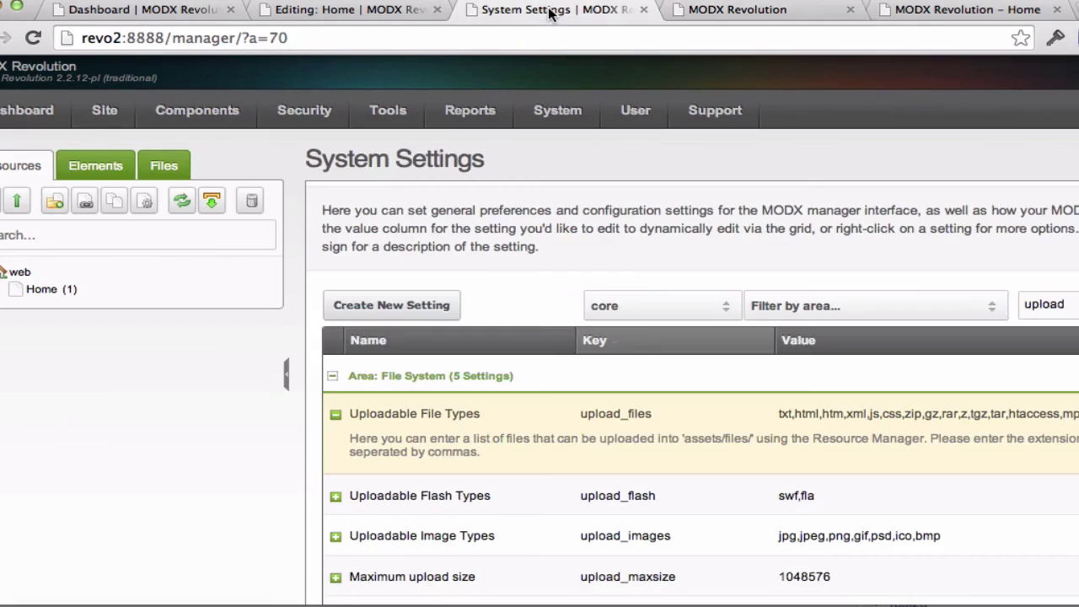
click(643, 9)
click(643, 9)
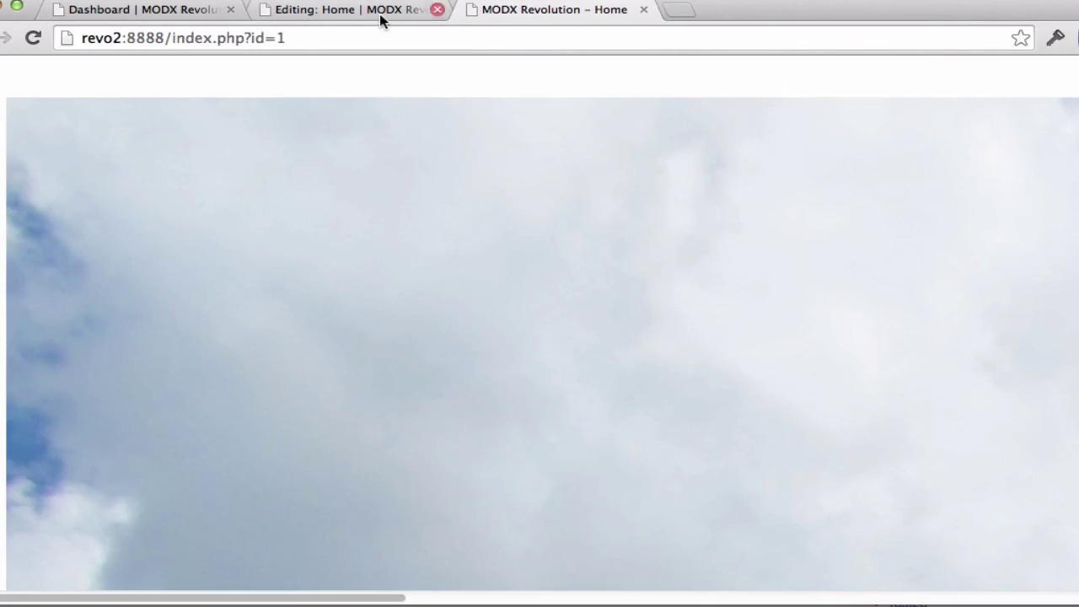
- In the Home content, add an empty &innerTpl parameter to the getPageAssets call
click(358, 14)
click(498, 414)
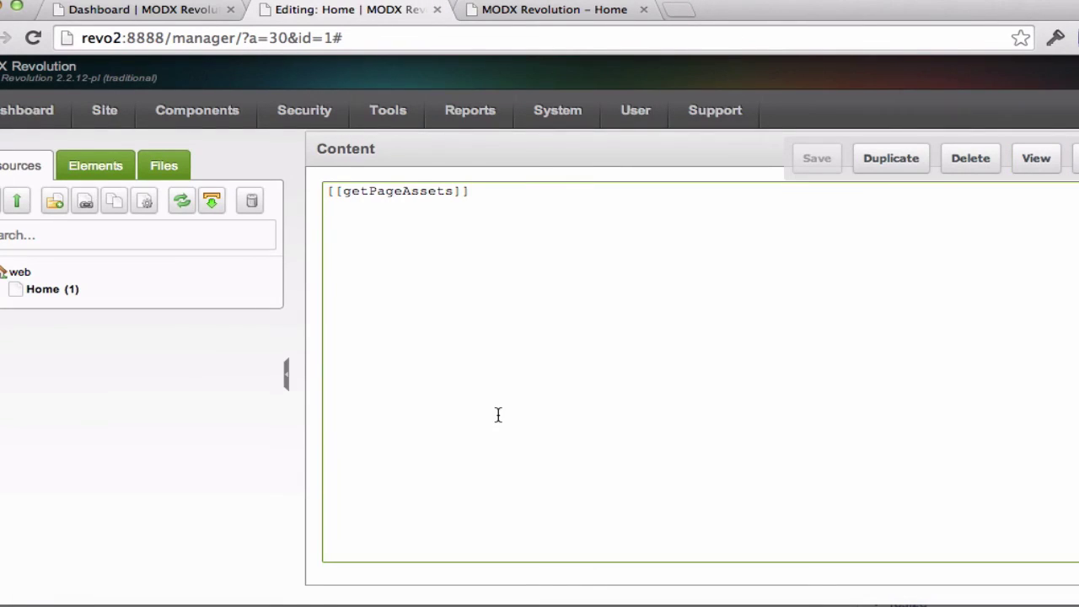
key(Left)
key(Left)
key(Left)
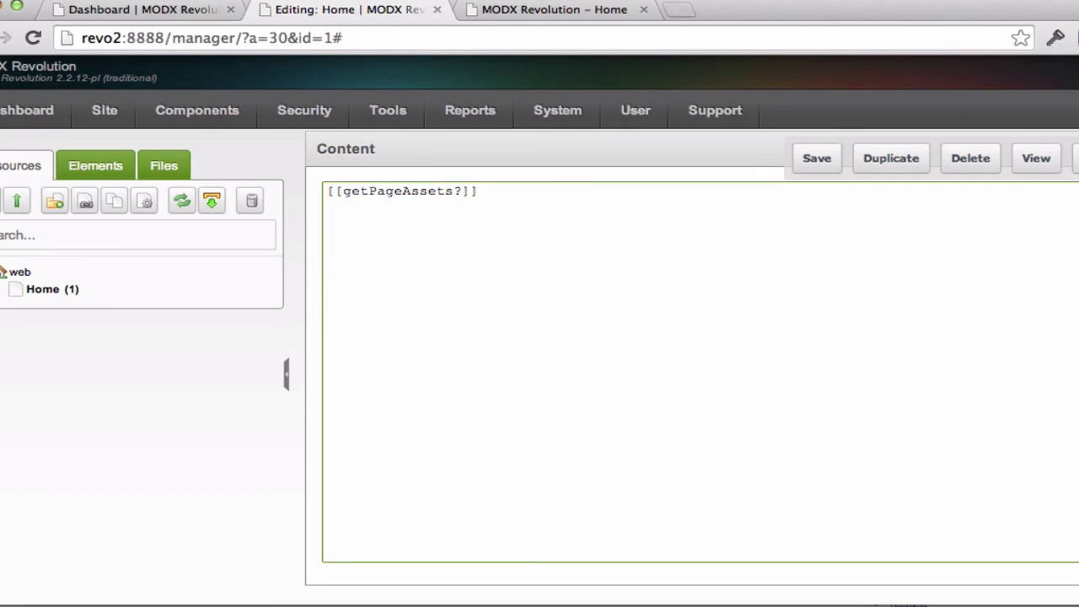
text(? &innerTpl=)
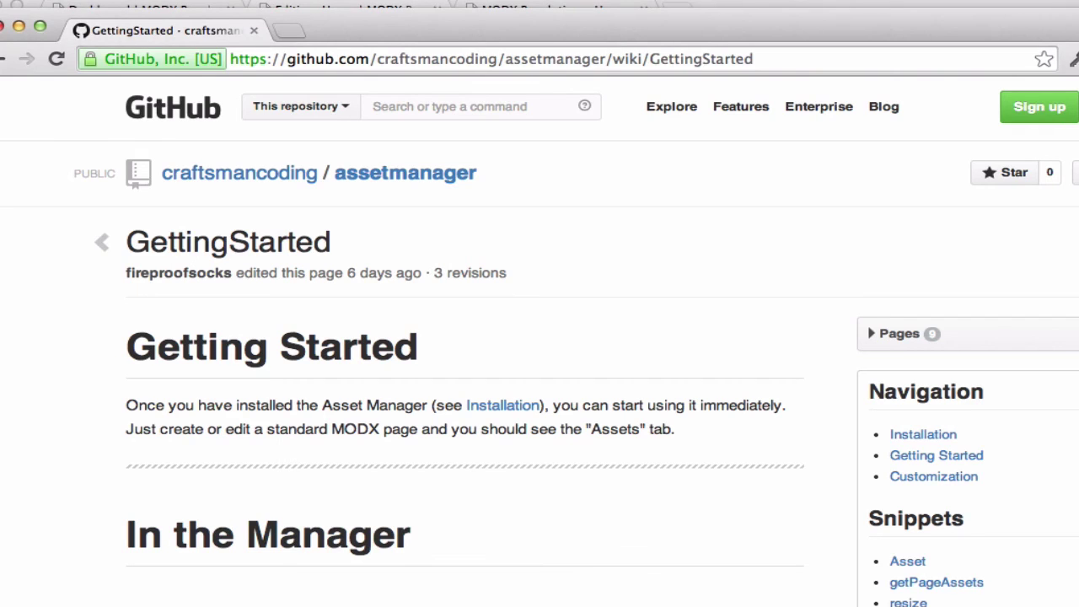
- Open the getPageAssets wiki page and select its Examples innerTpl <img> markup, then return to MODX
scroll(759, 379, down, 5)
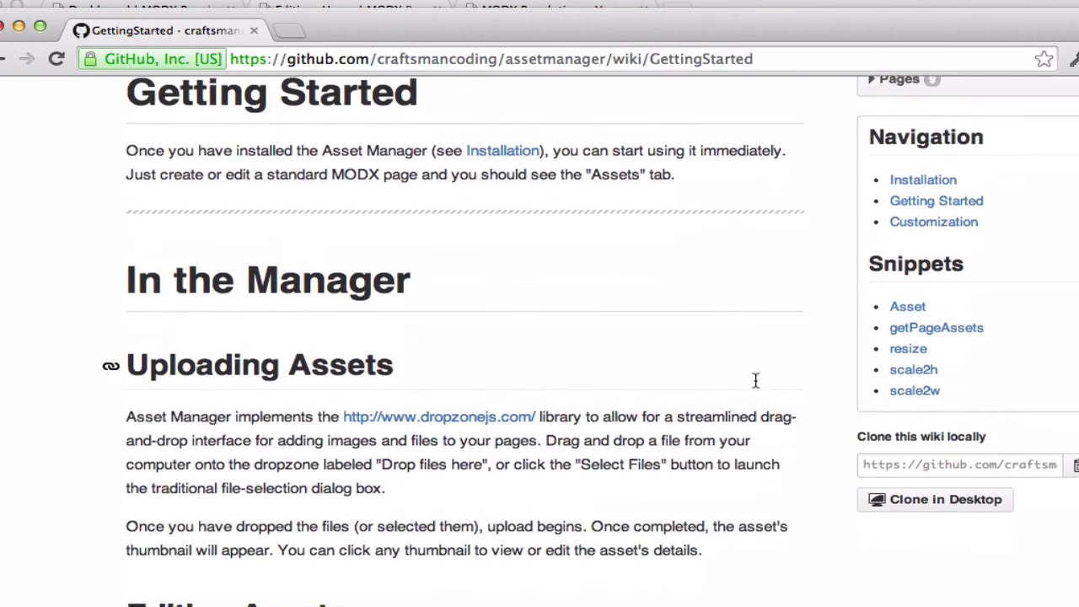
click(935, 315)
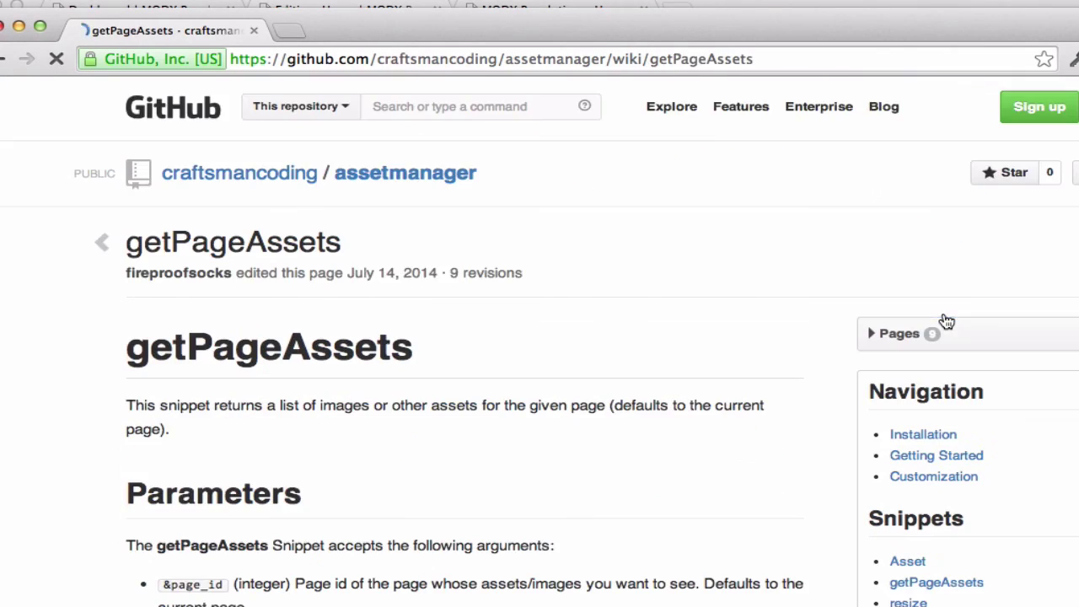
scroll(797, 460, down, 5)
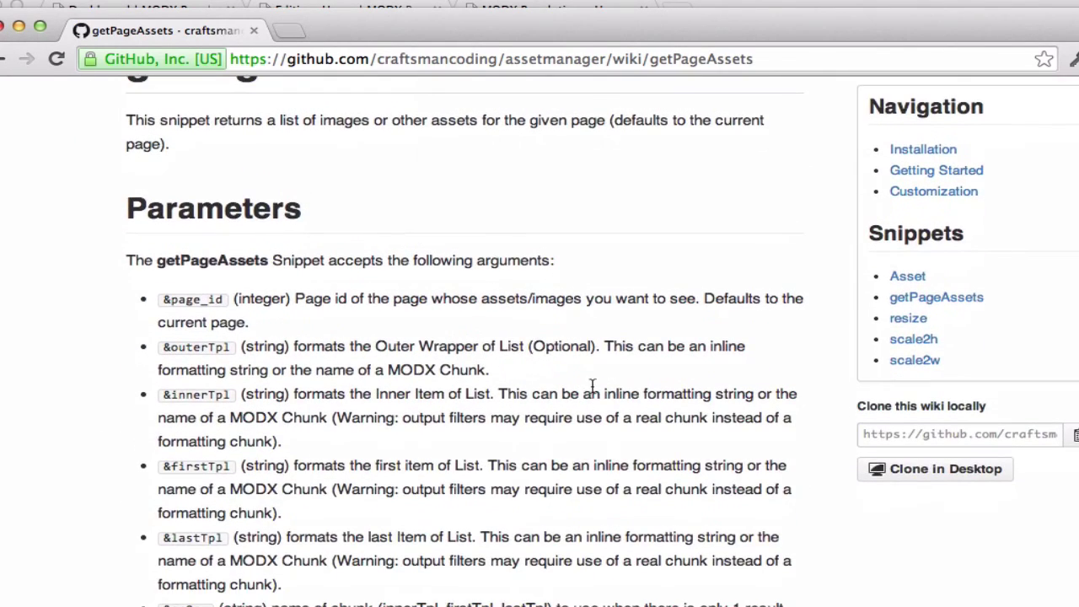
scroll(419, 396, down, 1)
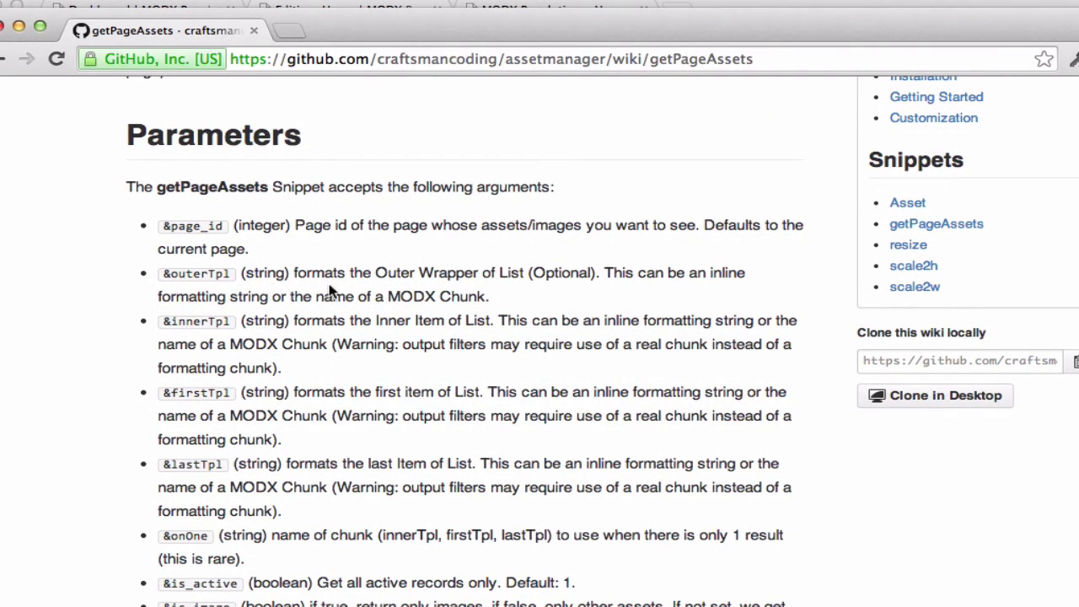
scroll(327, 286, down, 2)
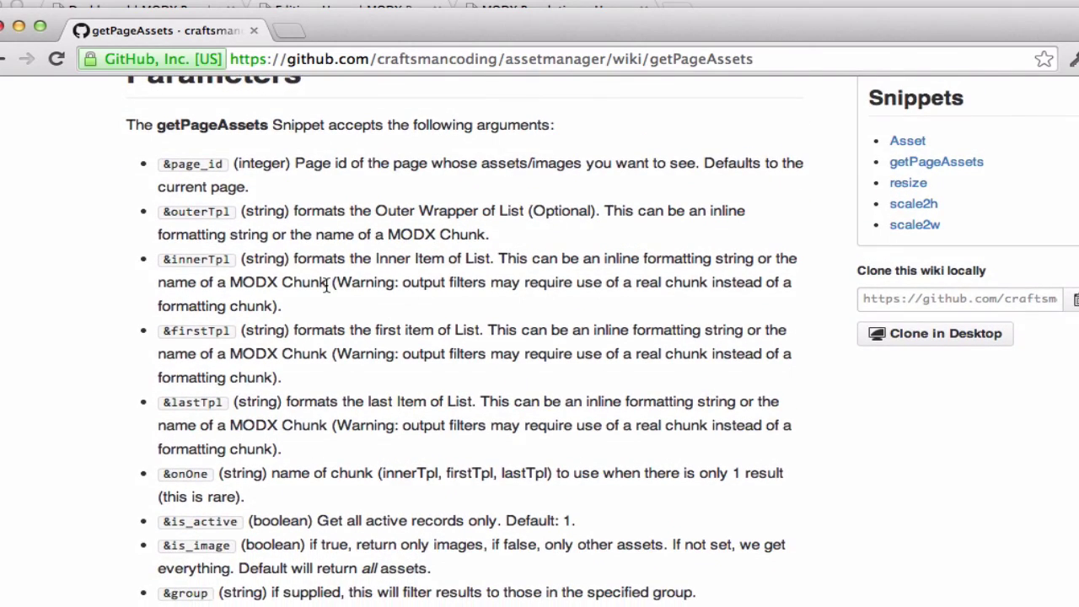
scroll(565, 348, down, 5)
scroll(563, 347, down, 8)
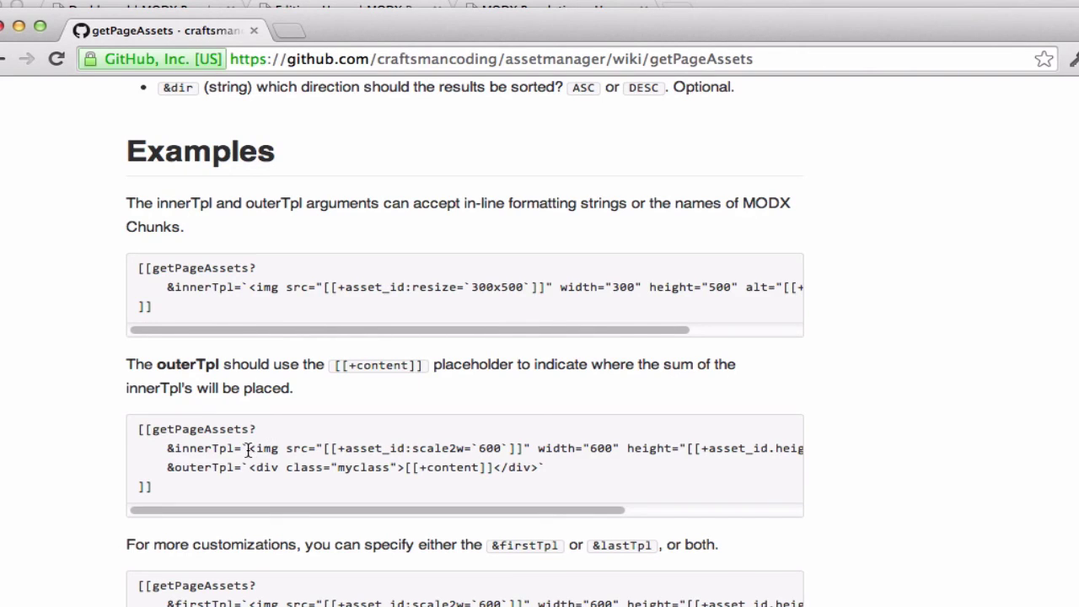
drag(249, 450, 780, 456)
key(ctrl+c)
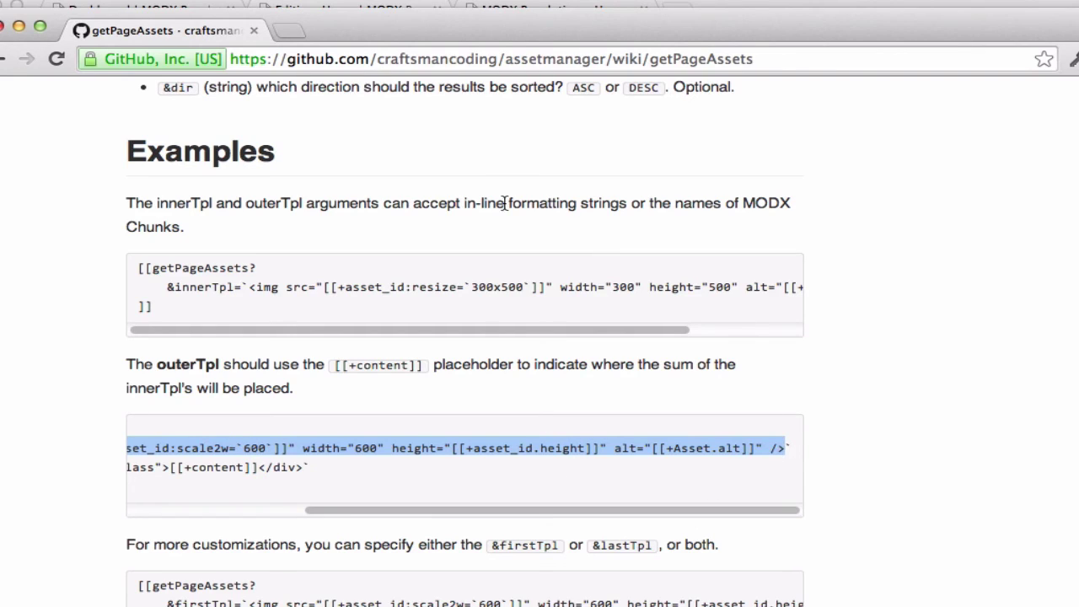
key(super+grave)
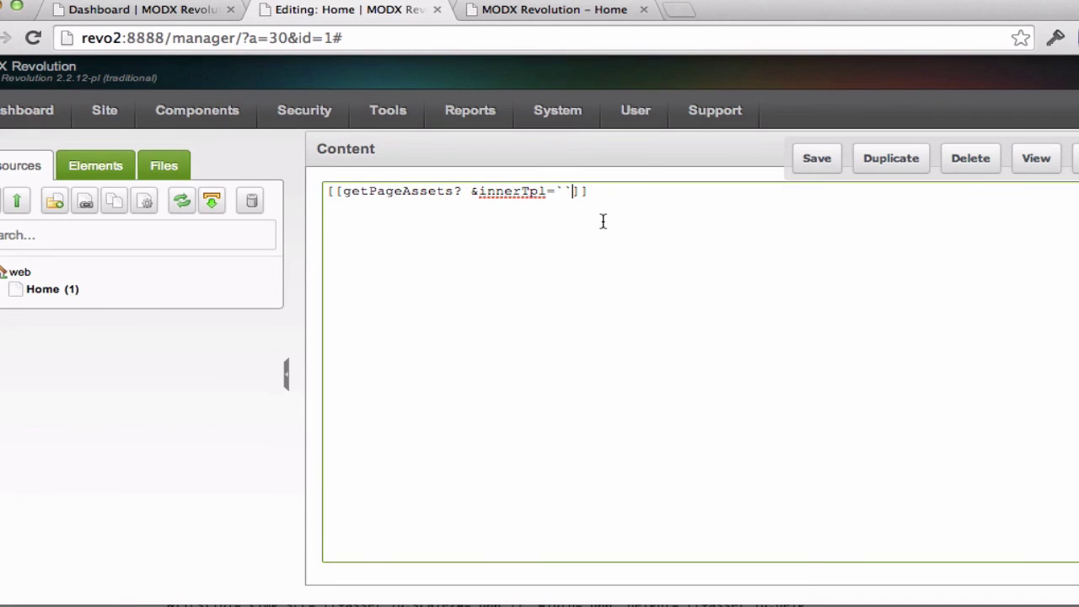
- Paste the scale2w <img> markup between the innerTpl backticks and inspect the asset_id:scale2w placeholder
key(super+v)
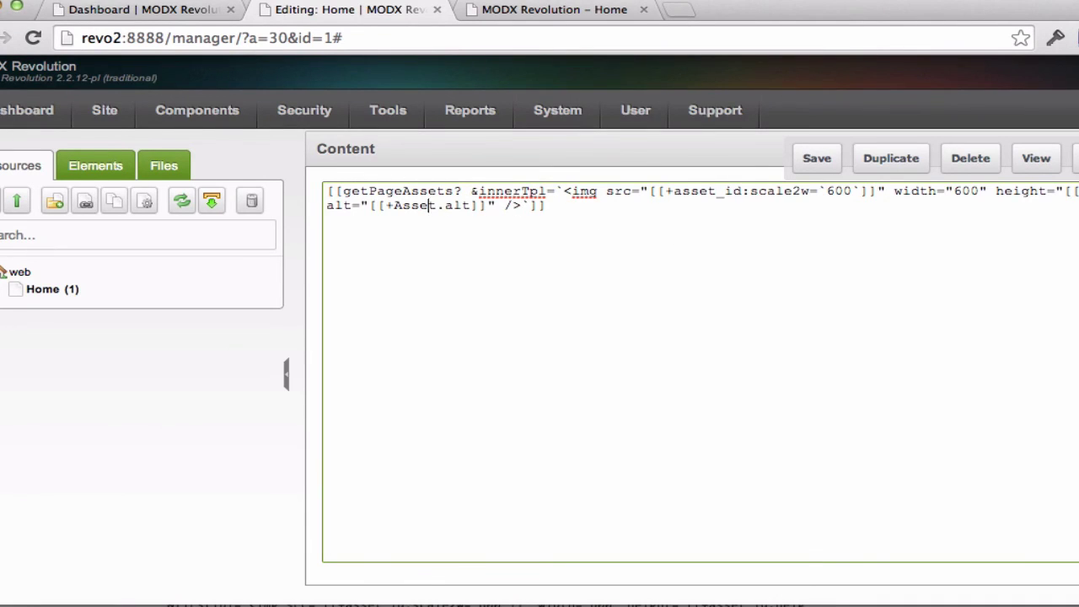
triple_click(698, 192)
double_click(685, 189)
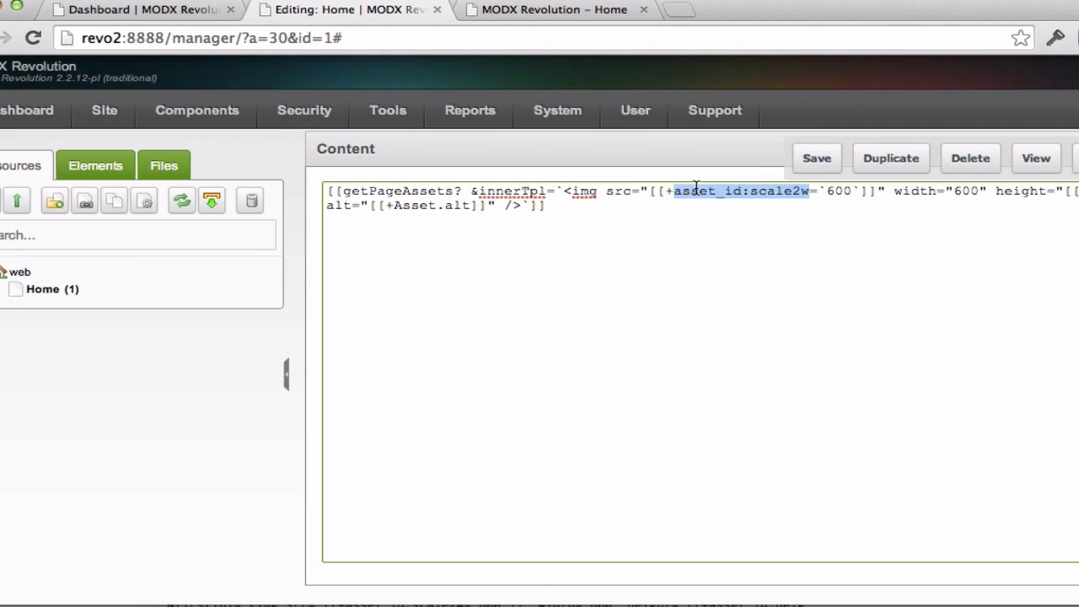
click(755, 193)
double_click(779, 193)
key(Right)
key(Left)
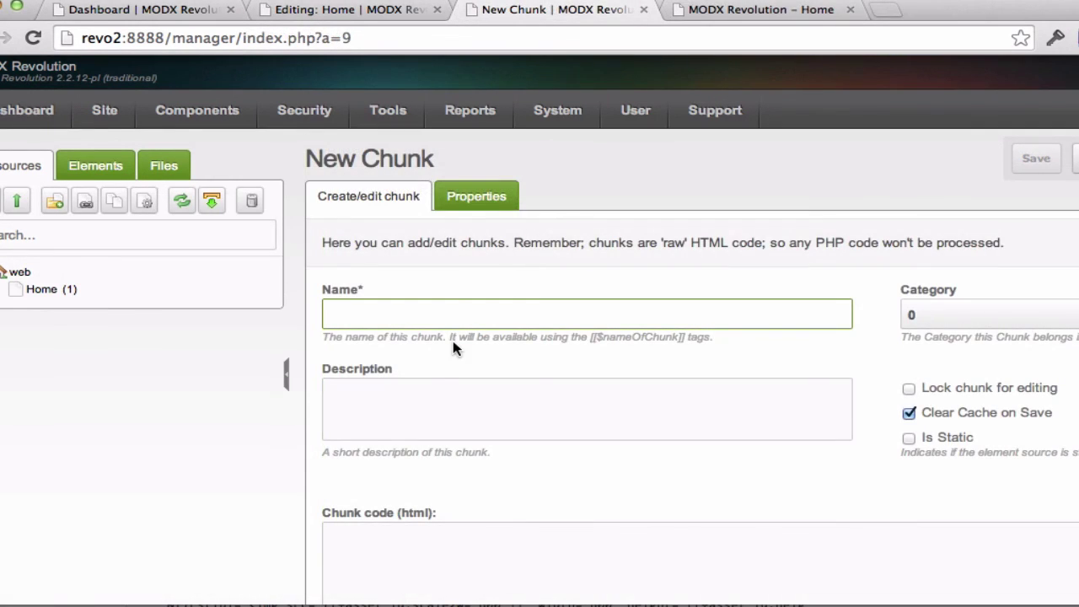
- Save a chunk named 'innerTpl', described 'for asset manager', containing the 400px <img> markup
text(innerTpl)
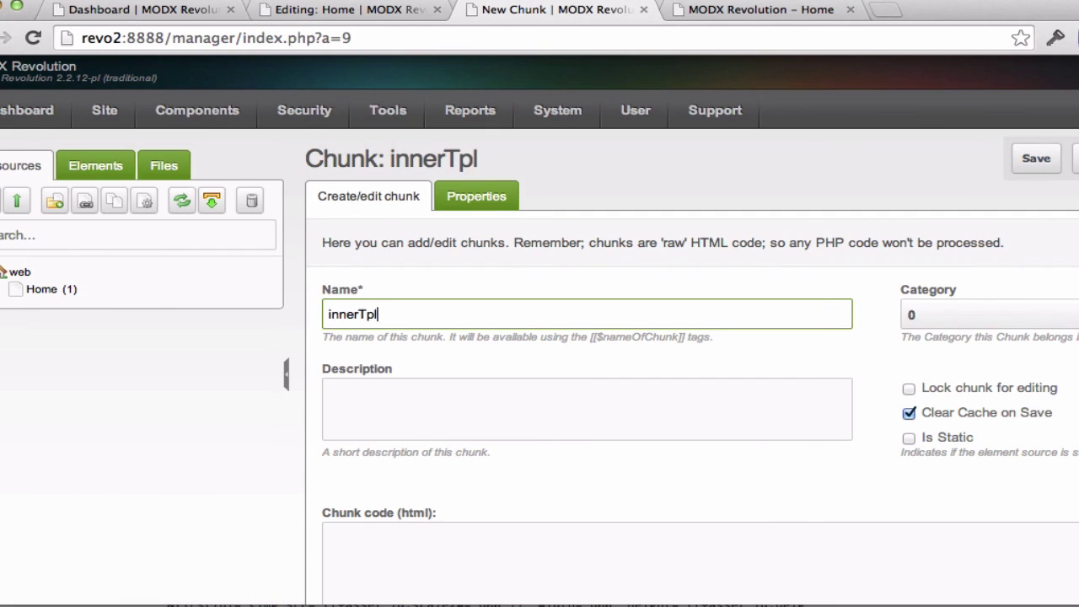
key(Tab)
text(for asset manager)
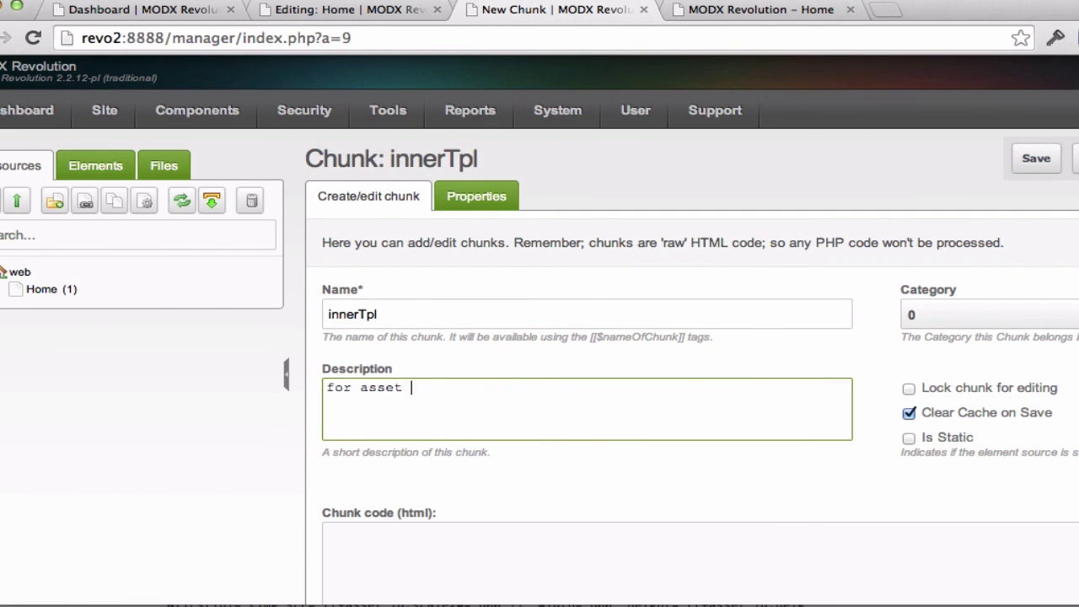
key(Tab)
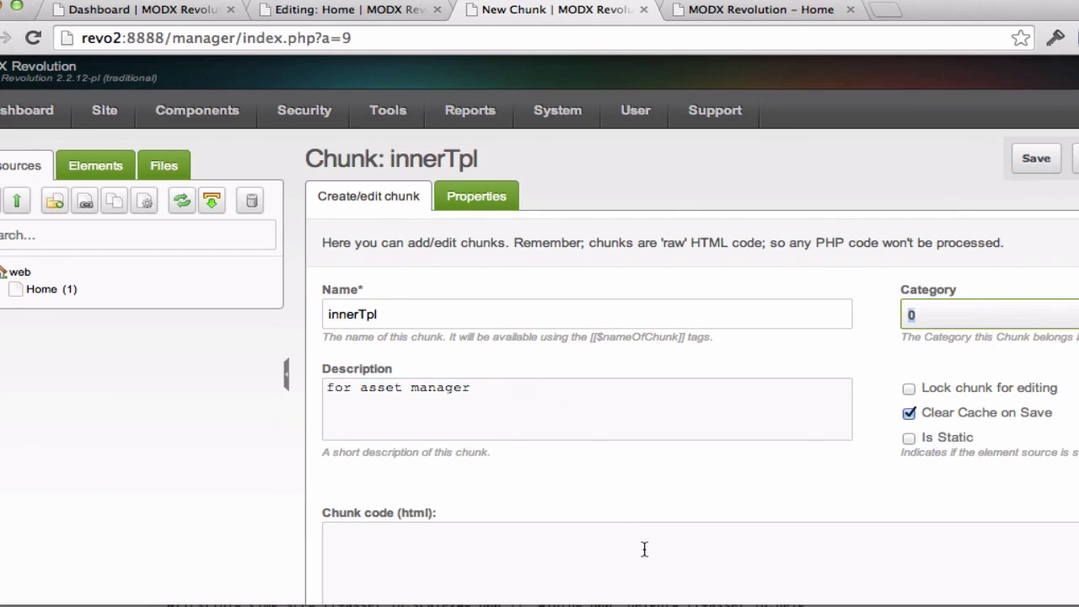
click(608, 546)
key(ctrl+v)
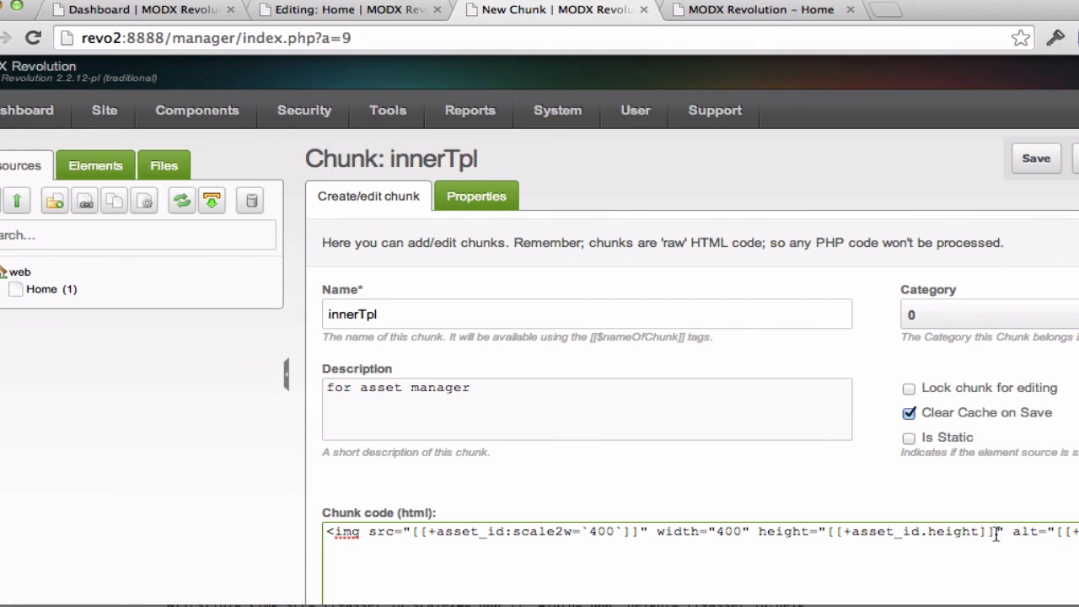
click(1037, 165)
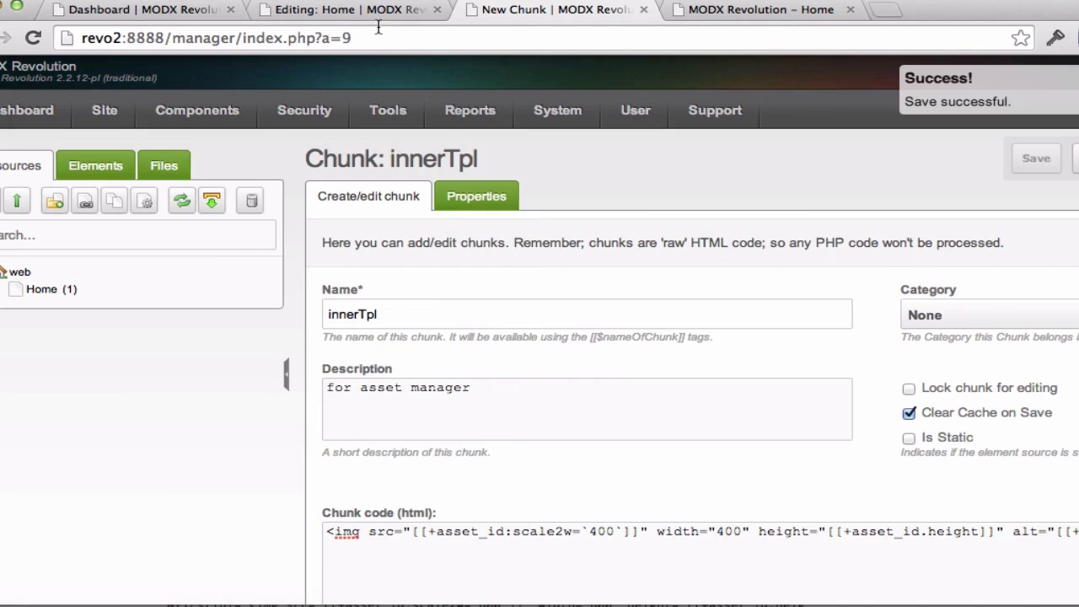
click(356, 10)
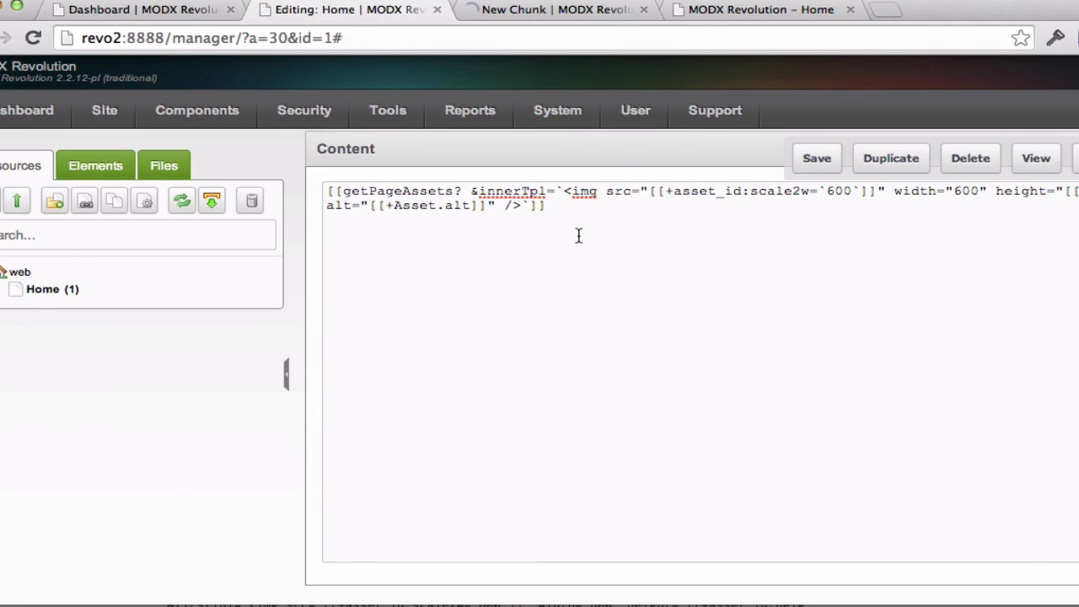
- Replace the inline markup with innerTpl, add &is_image=`1`, and save the Home page
click(563, 192)
key(shift+Down)
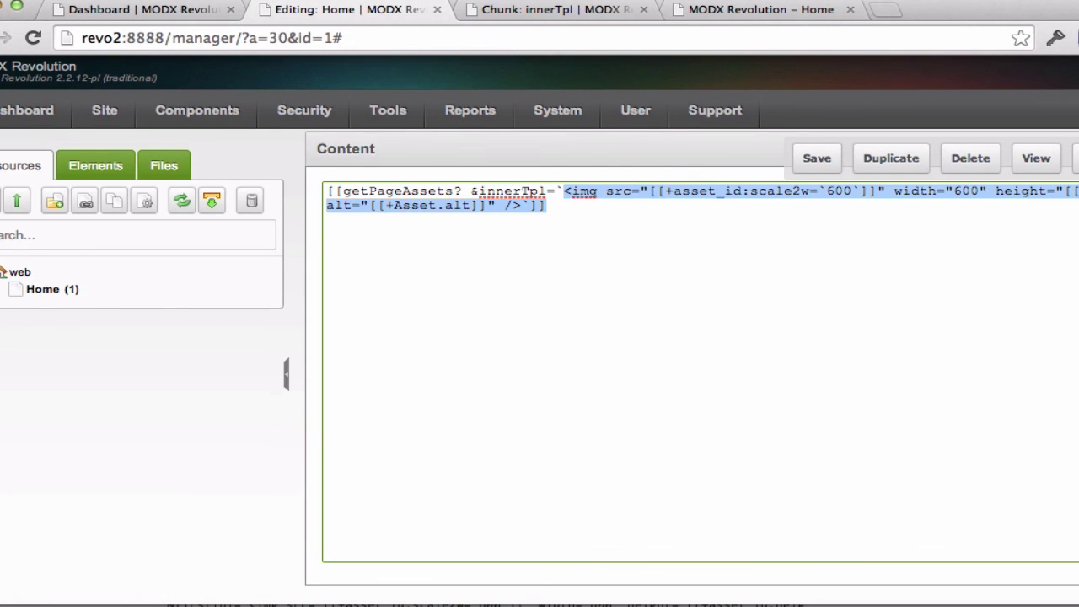
text(innerTpl=`innerTpl)
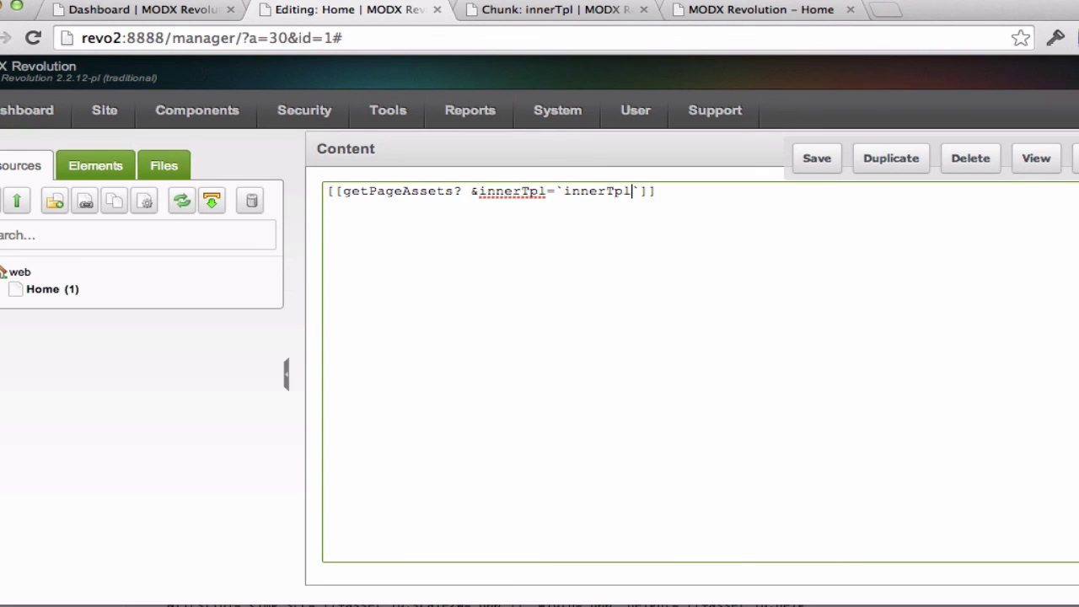
key(Right)
text(&is)
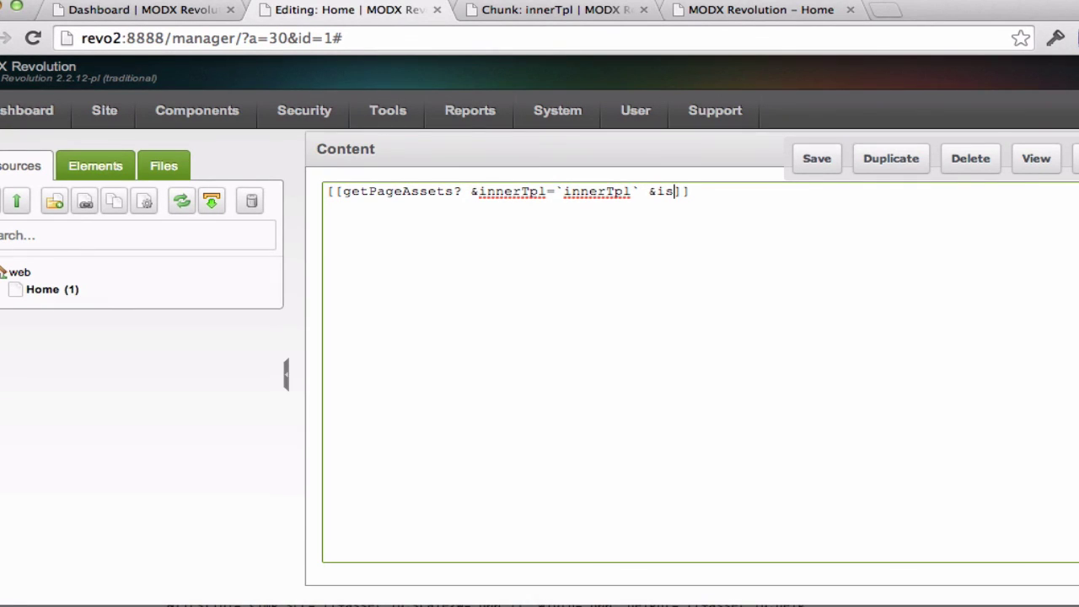
text(_image=`1`)
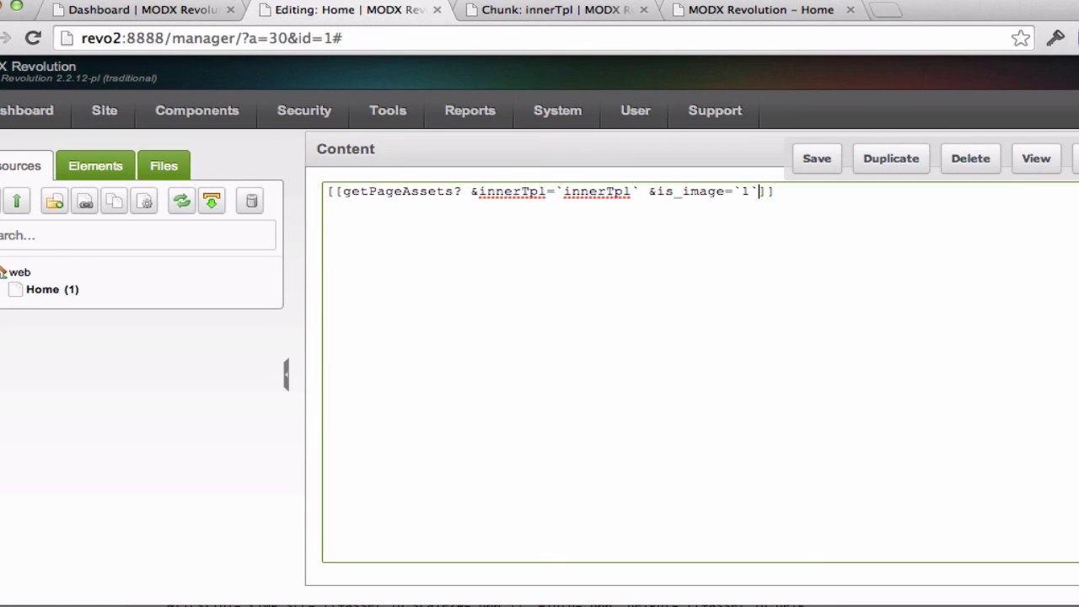
click(811, 164)
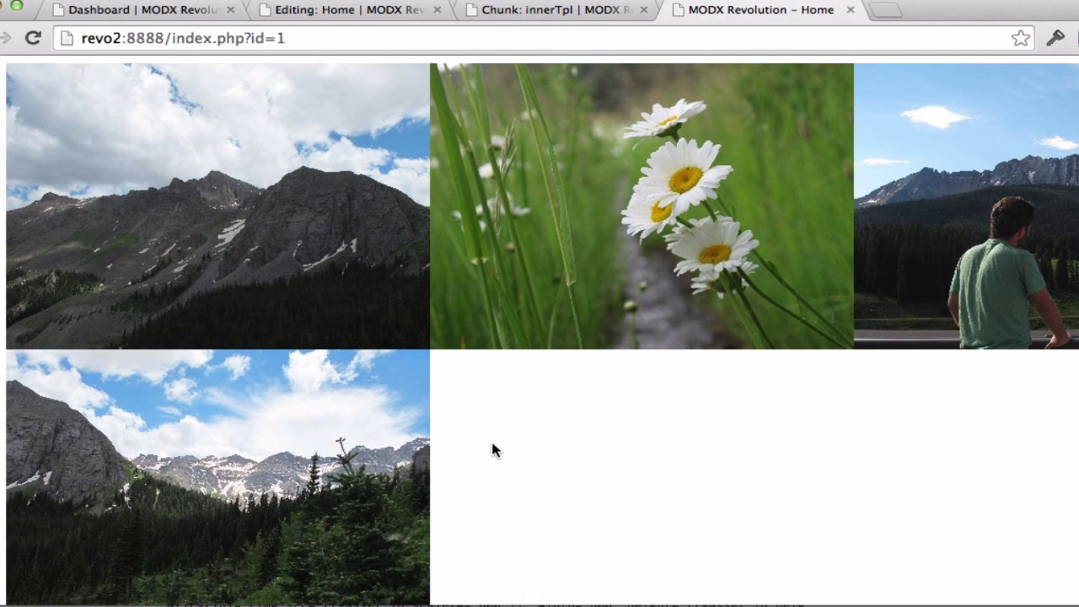
- In Finder, browse assets > lib > 2014 > 07 > 14 to see the uploaded originals
key(super+Tab)
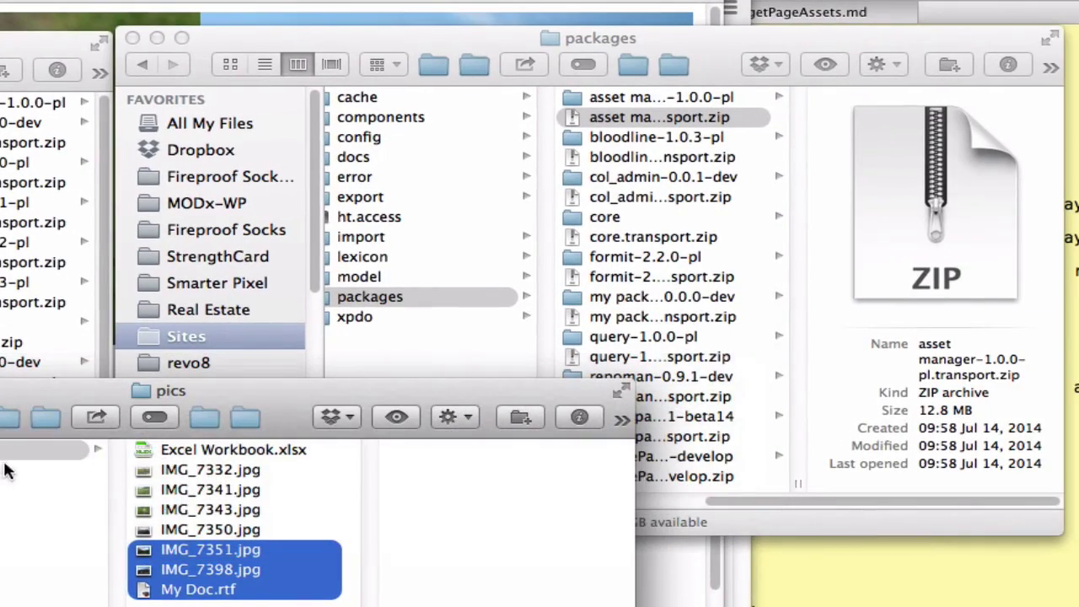
click(430, 350)
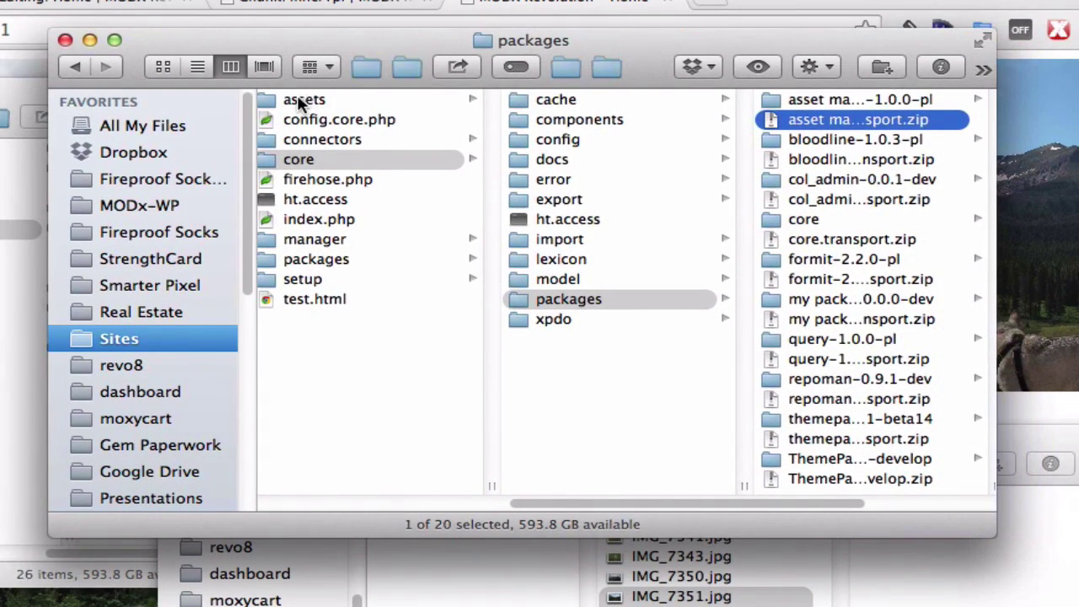
click(300, 101)
click(565, 122)
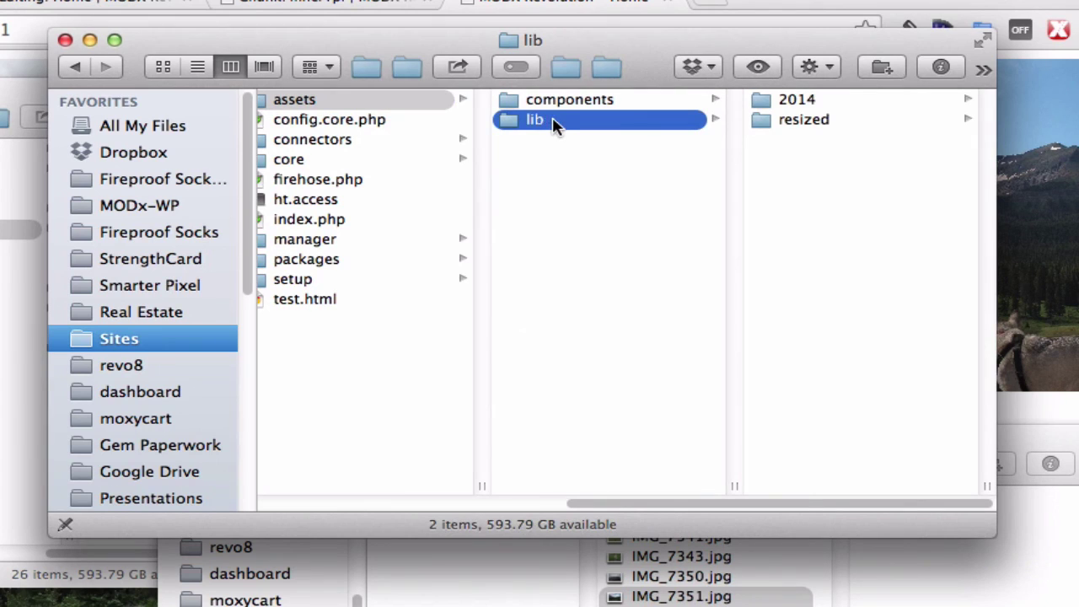
key(Right)
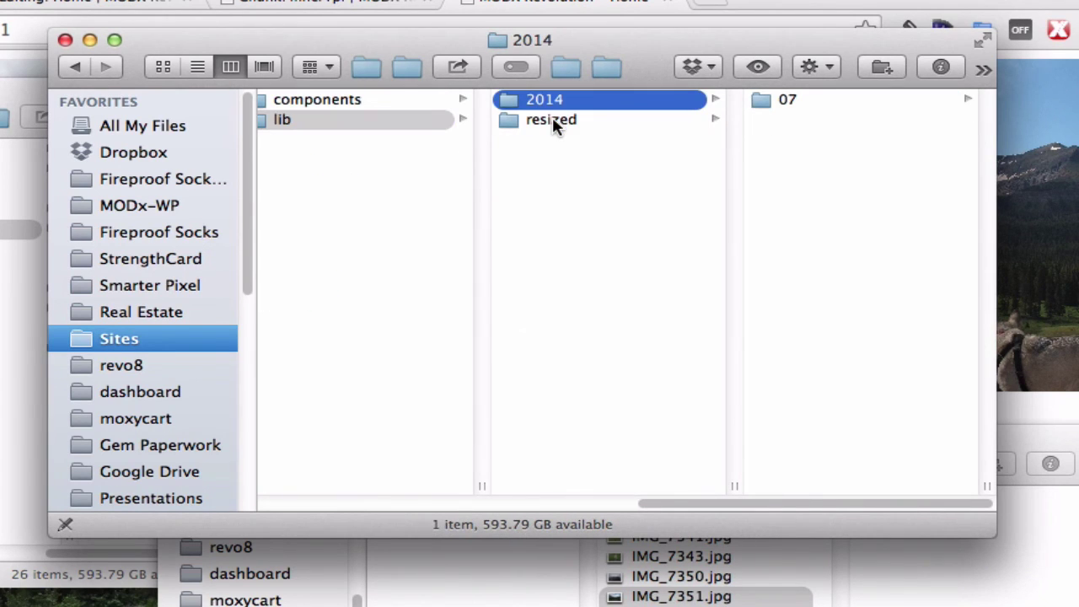
click(833, 105)
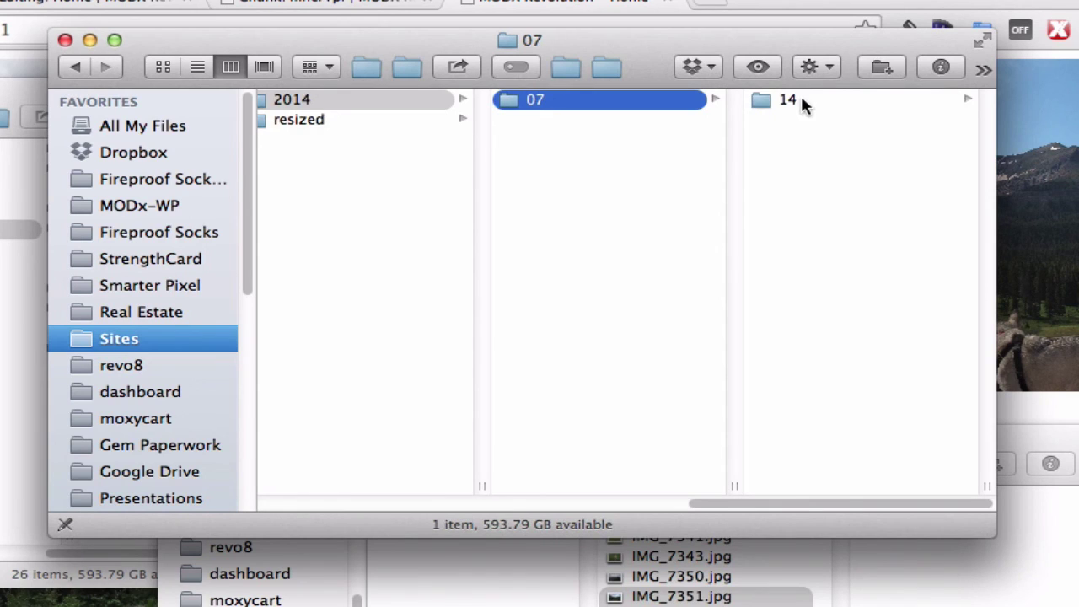
click(801, 99)
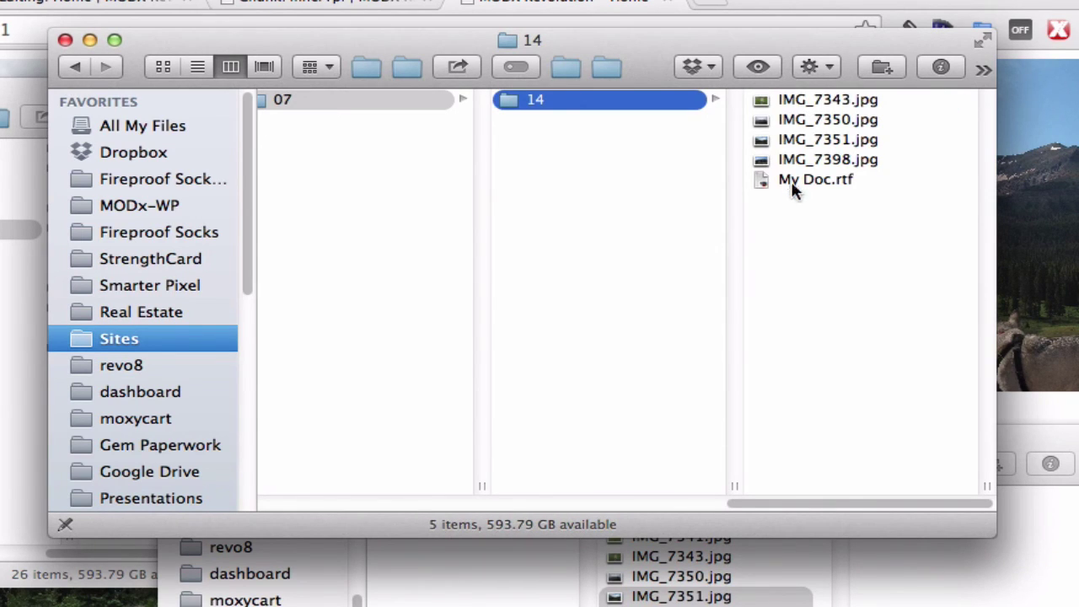
- Preview the 240x180.jpg and 400x300.jpg copies in resized > 1, then return to Chrome
scroll(561, 175, left, 5)
scroll(561, 175, left, 2)
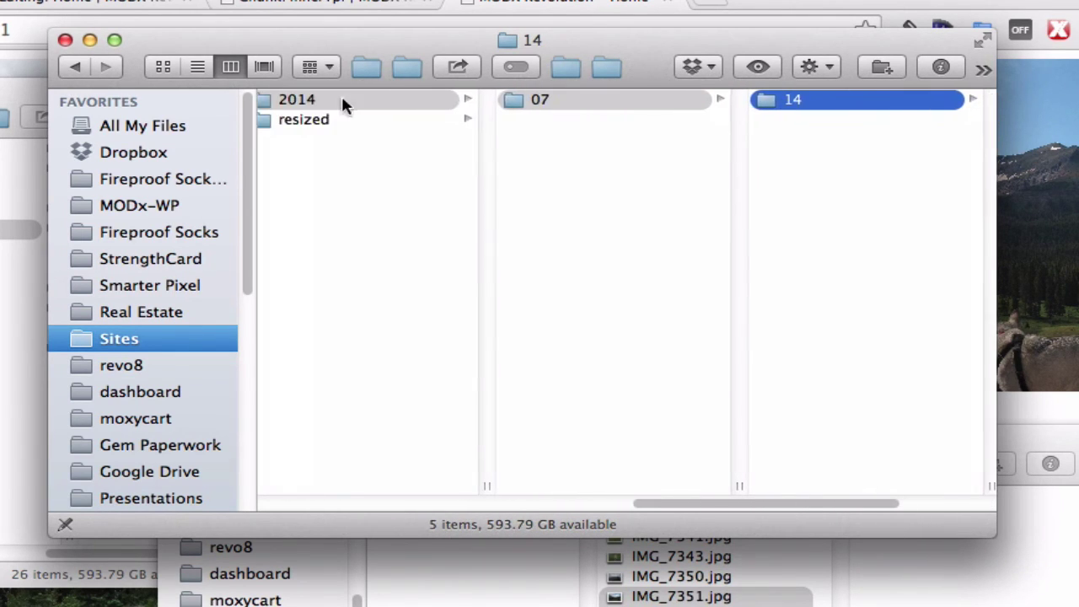
click(325, 120)
click(547, 101)
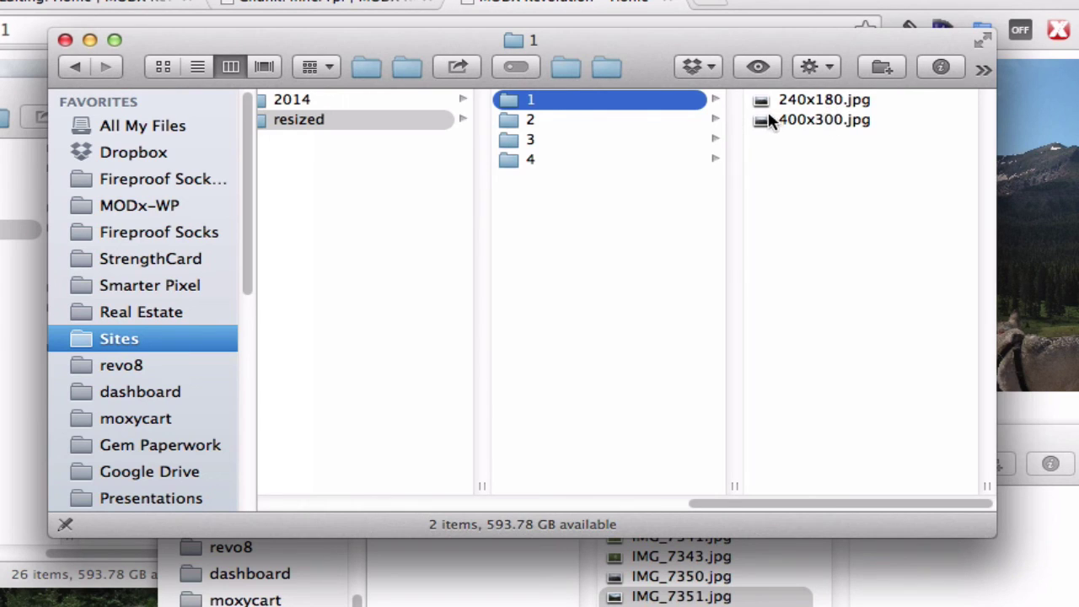
click(814, 101)
key(Down)
key(Up)
scroll(405, 210, left, 5)
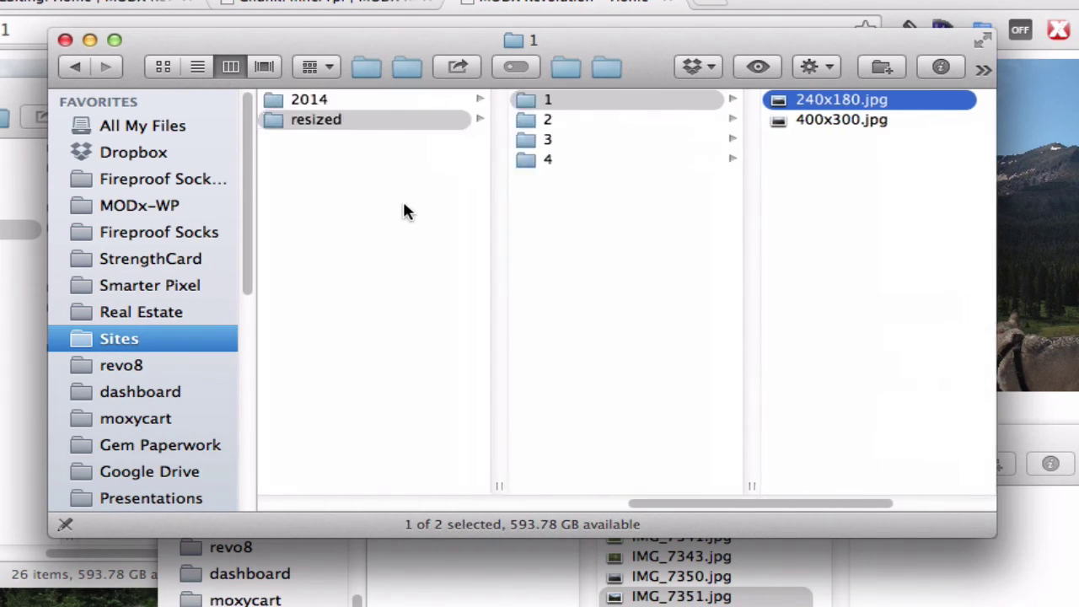
key(super+Tab)
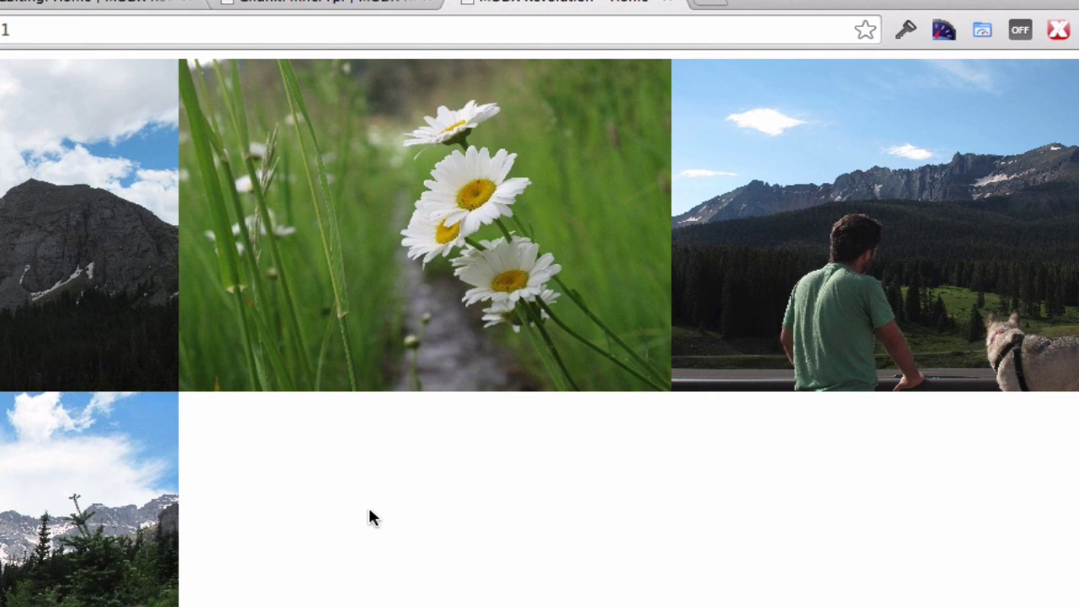
- Switch to the Editing: Home manager tab listing its uploaded assets
key(super+1)
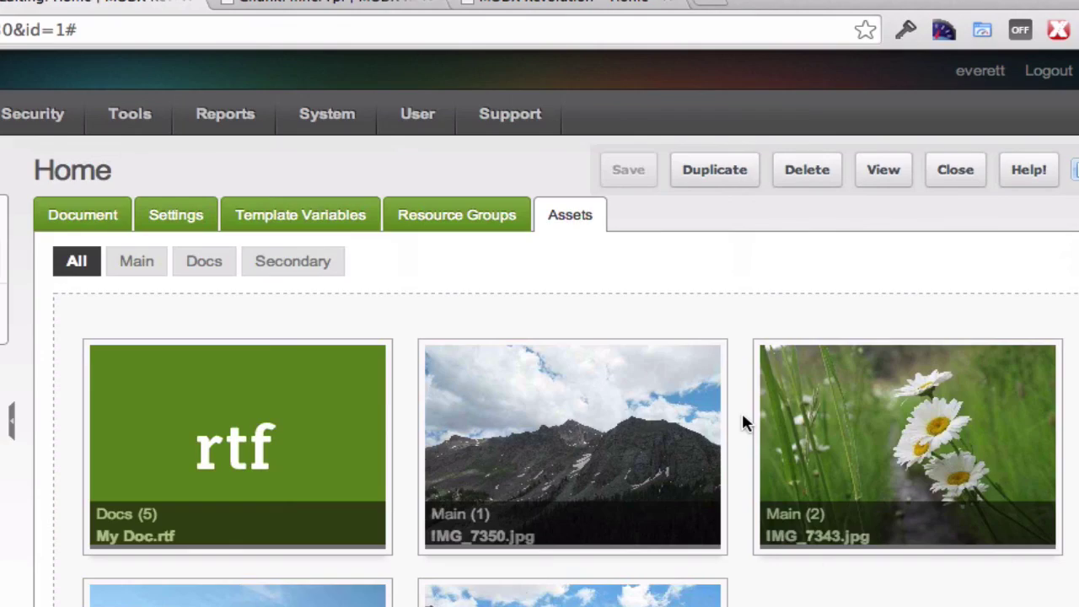